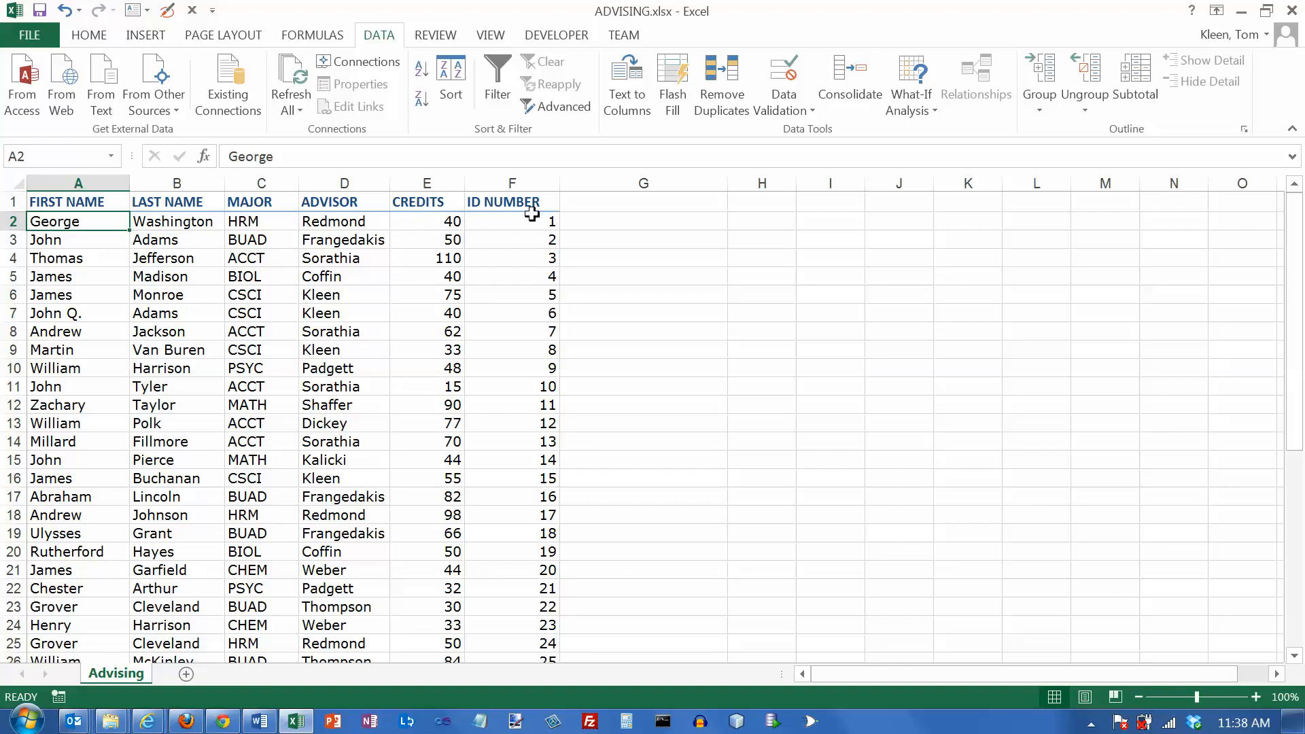
Examine the student records row by row, comparing the values in the CREDITS column.
left_click(431, 223)
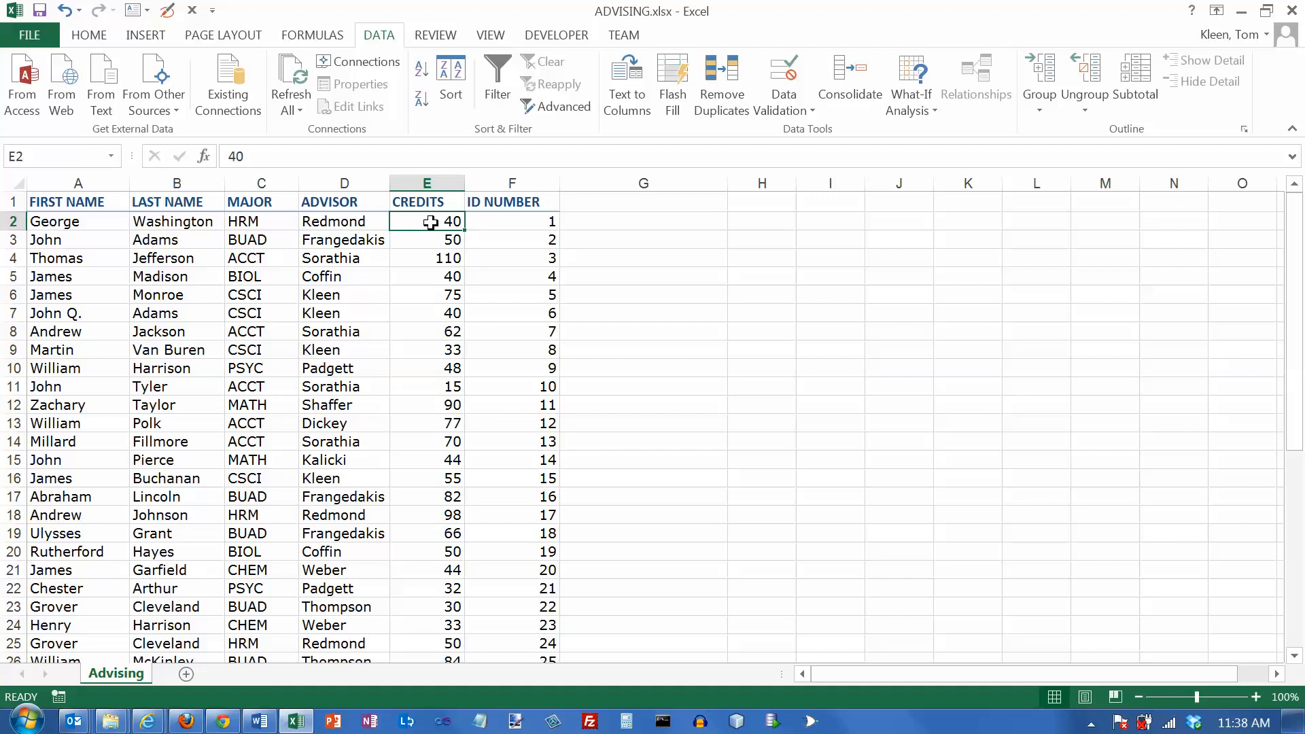
left_click_drag(63, 223, 520, 224)
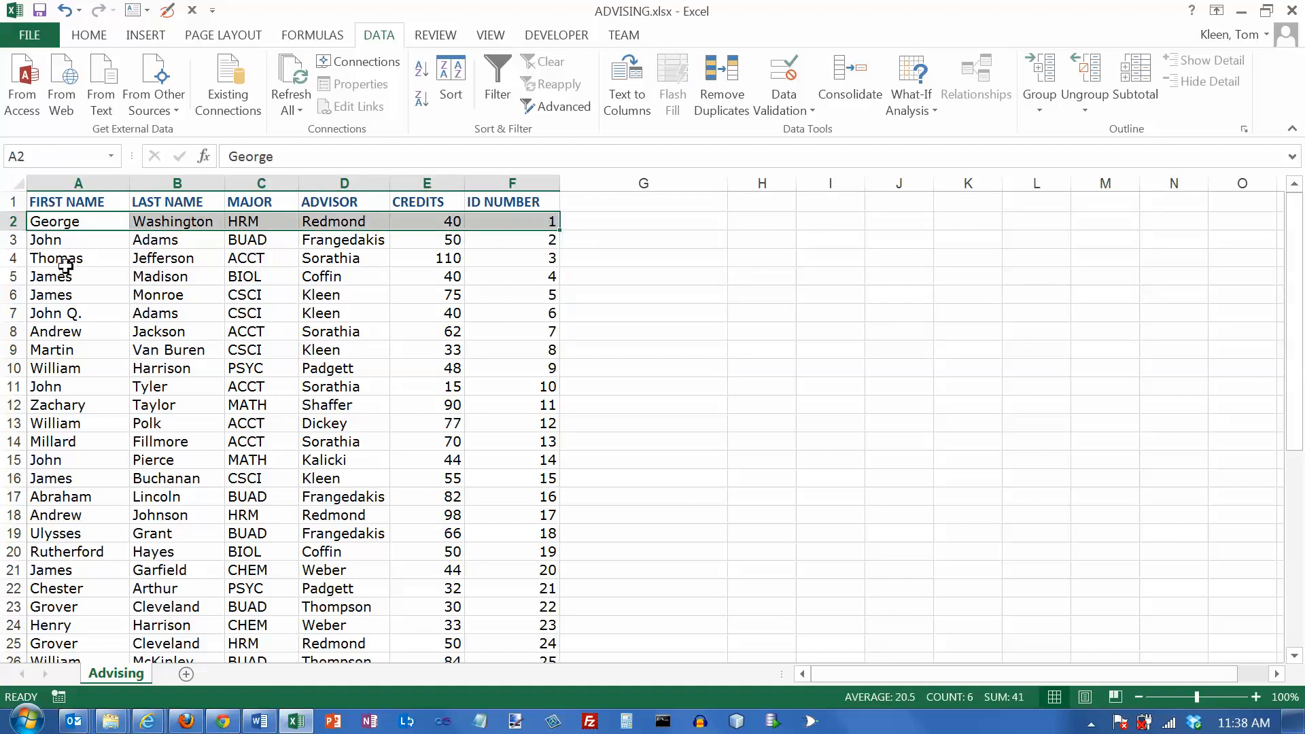
left_click_drag(57, 259, 516, 258)
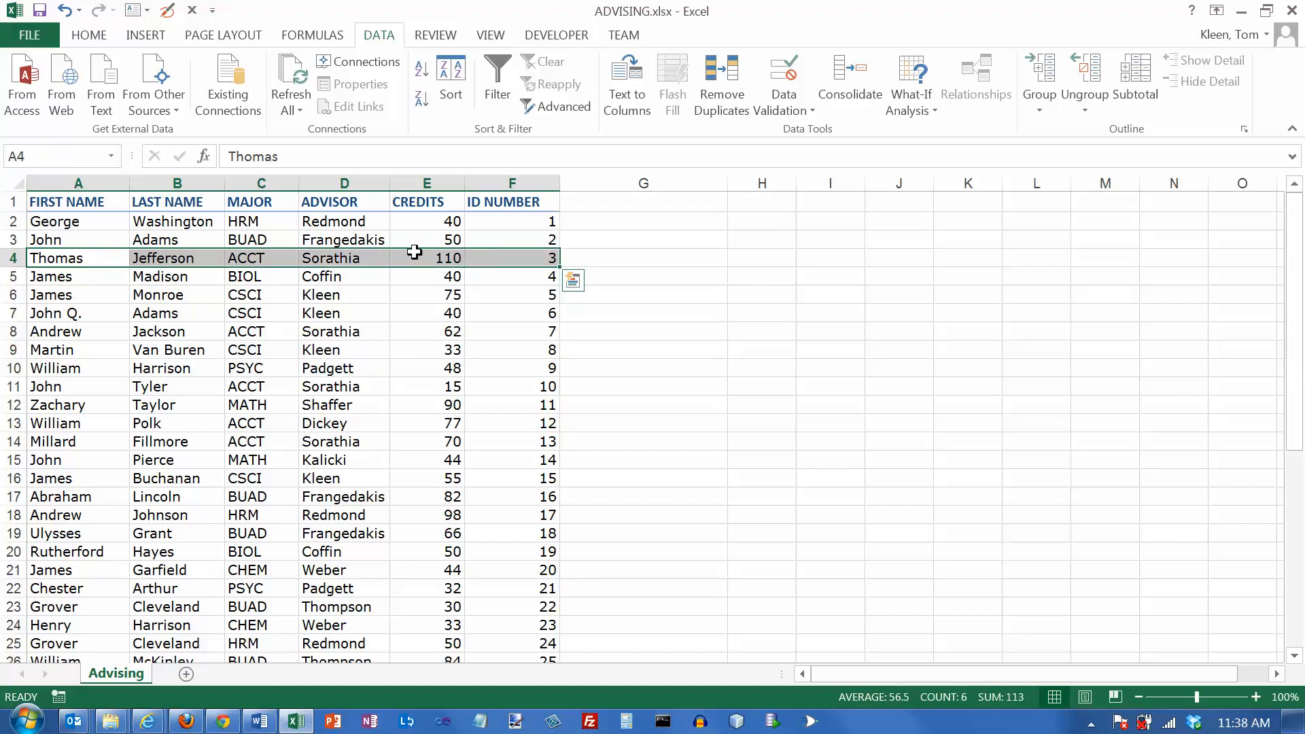
left_click(414, 217)
left_click(414, 241)
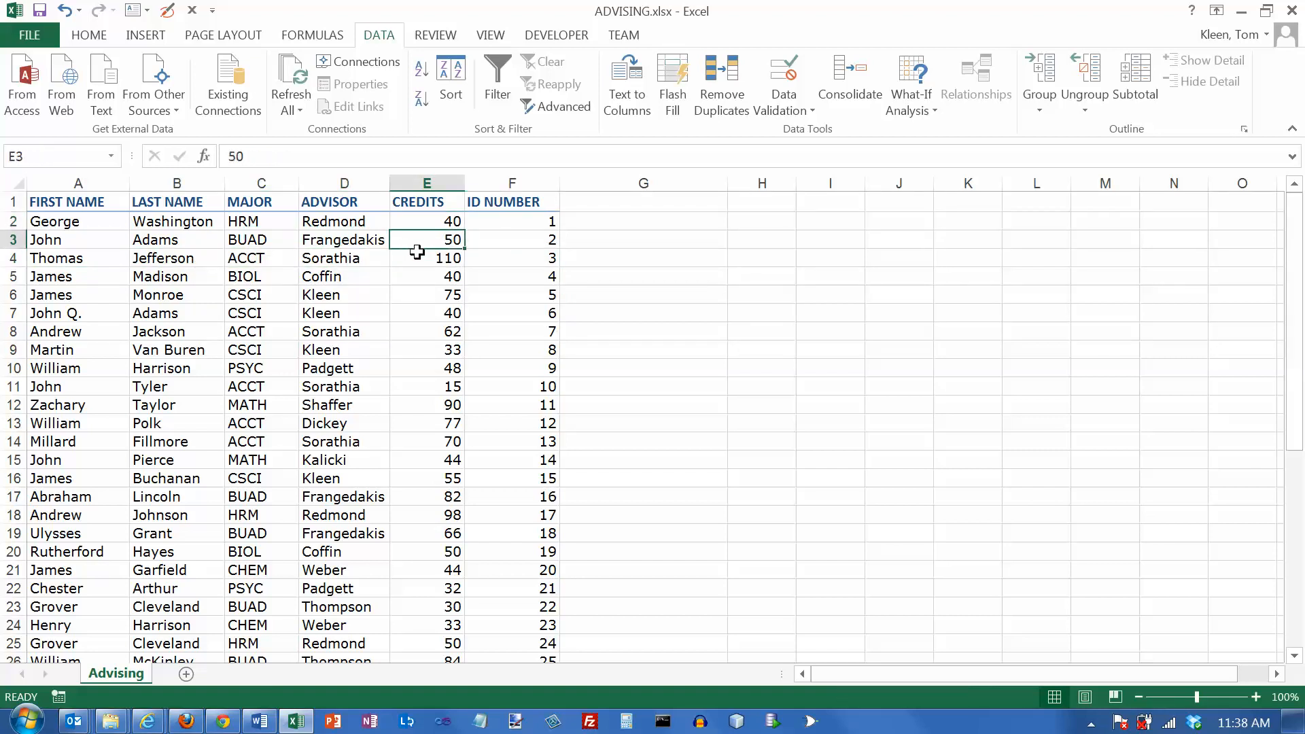
left_click(420, 259)
left_click(421, 279)
left_click(422, 293)
Turn on filtering for the student list and open the filter options of the CREDITS column.
left_click(422, 223)
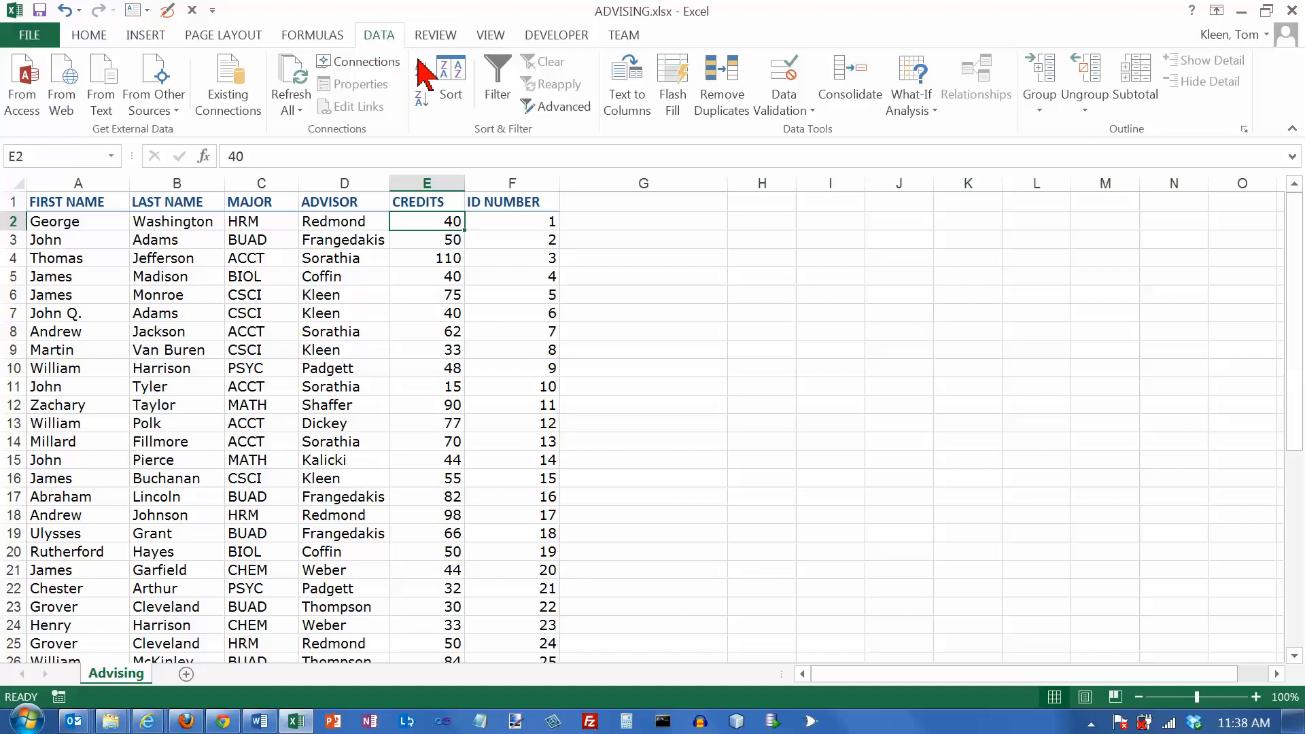
left_click(499, 71)
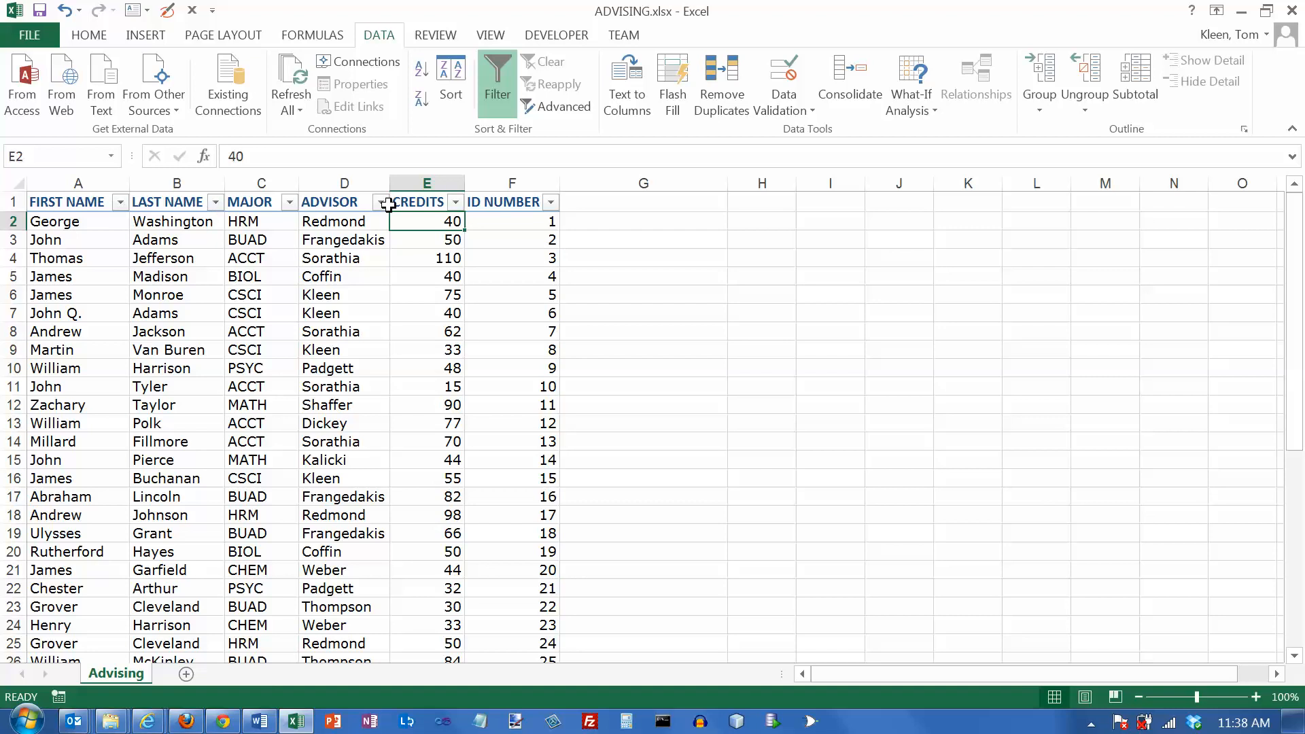
left_click(455, 203)
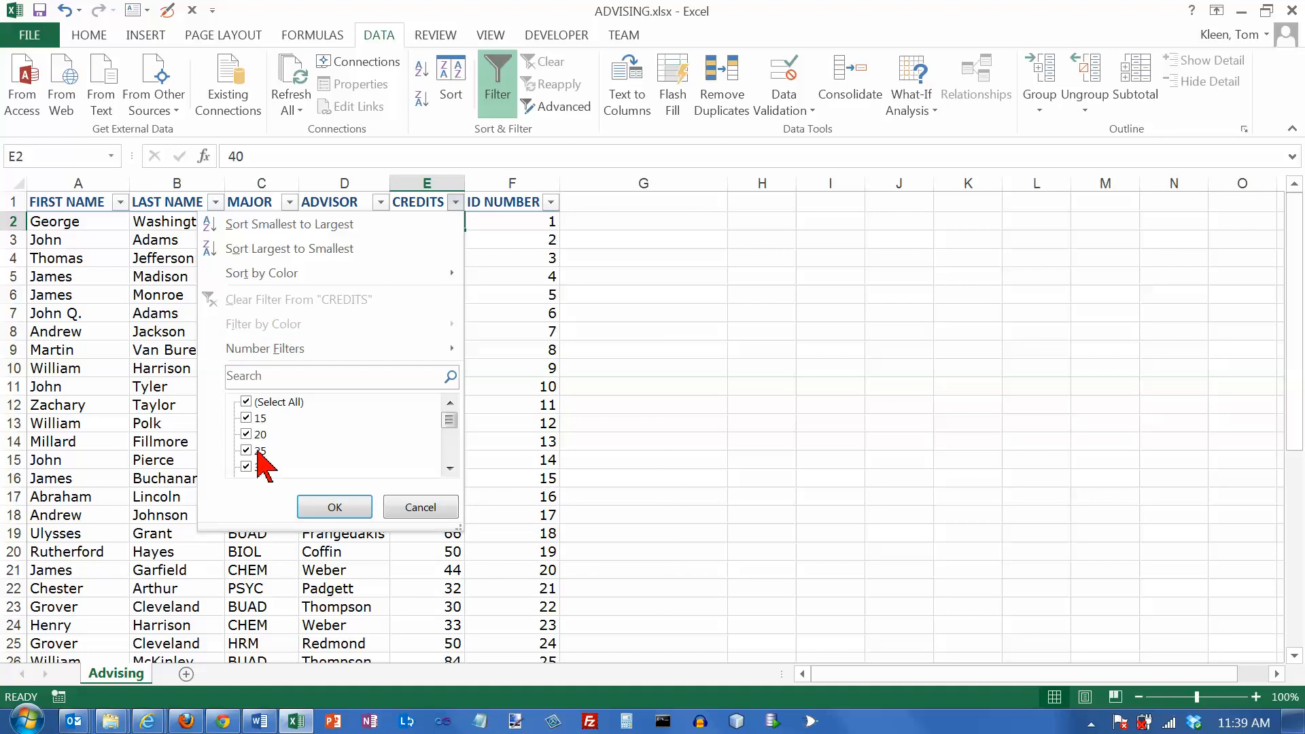
left_click(247, 401)
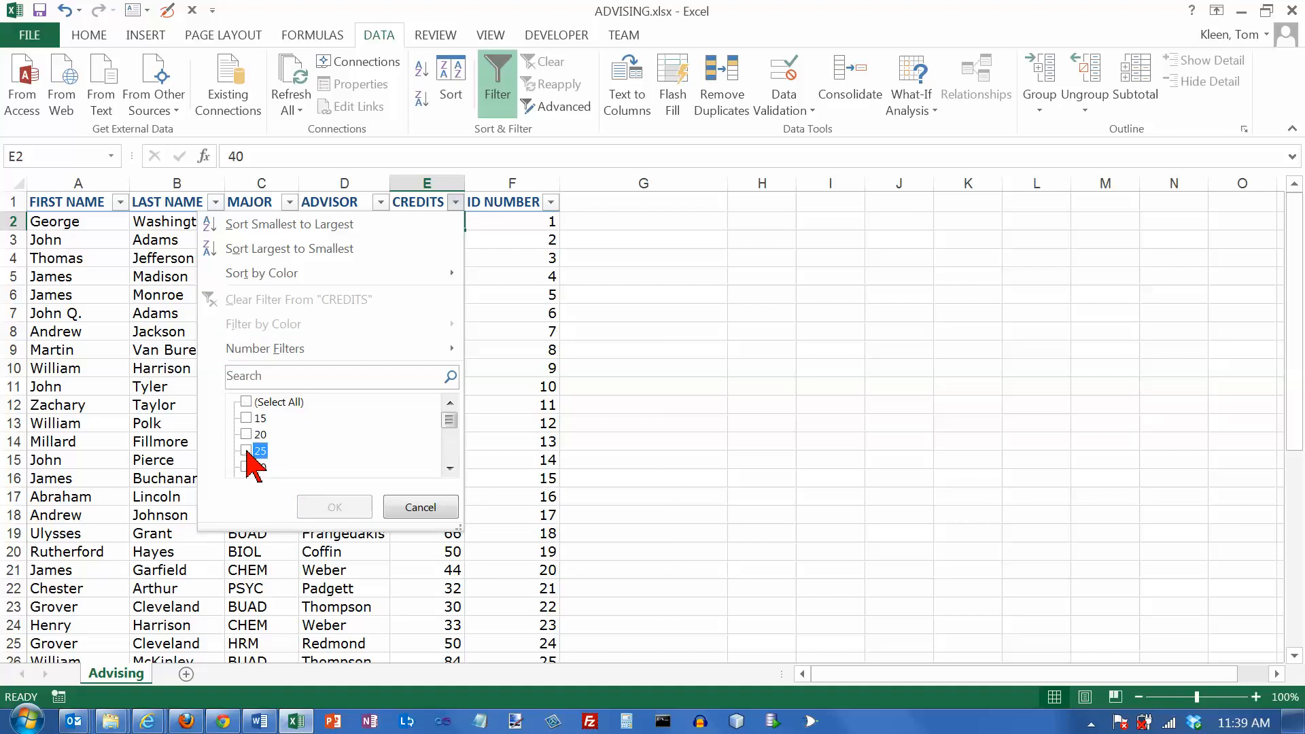
left_click(253, 450)
left_click(248, 418)
left_click(250, 434)
left_click(249, 450)
left_click(248, 434)
left_click(247, 418)
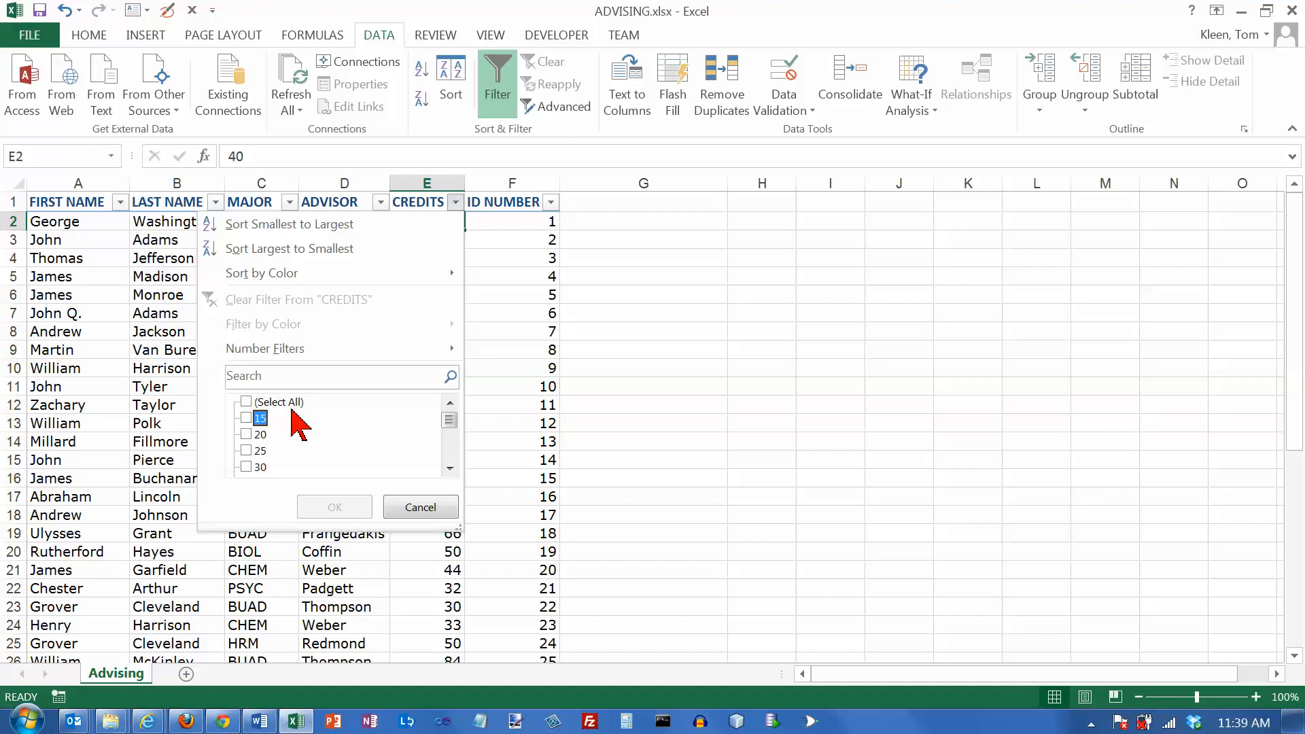
Filter the CREDITS column with a number filter that shows only rows less than 30.
mouse_move(321, 346)
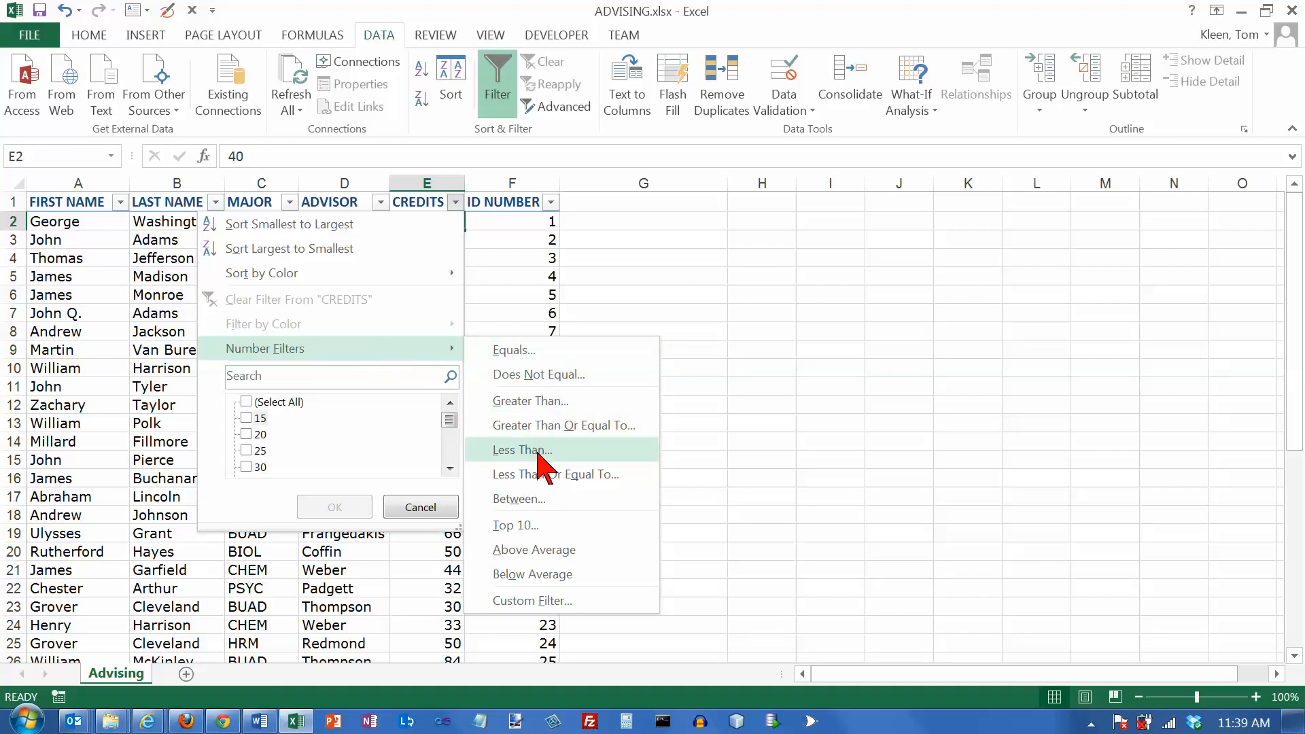
left_click(537, 450)
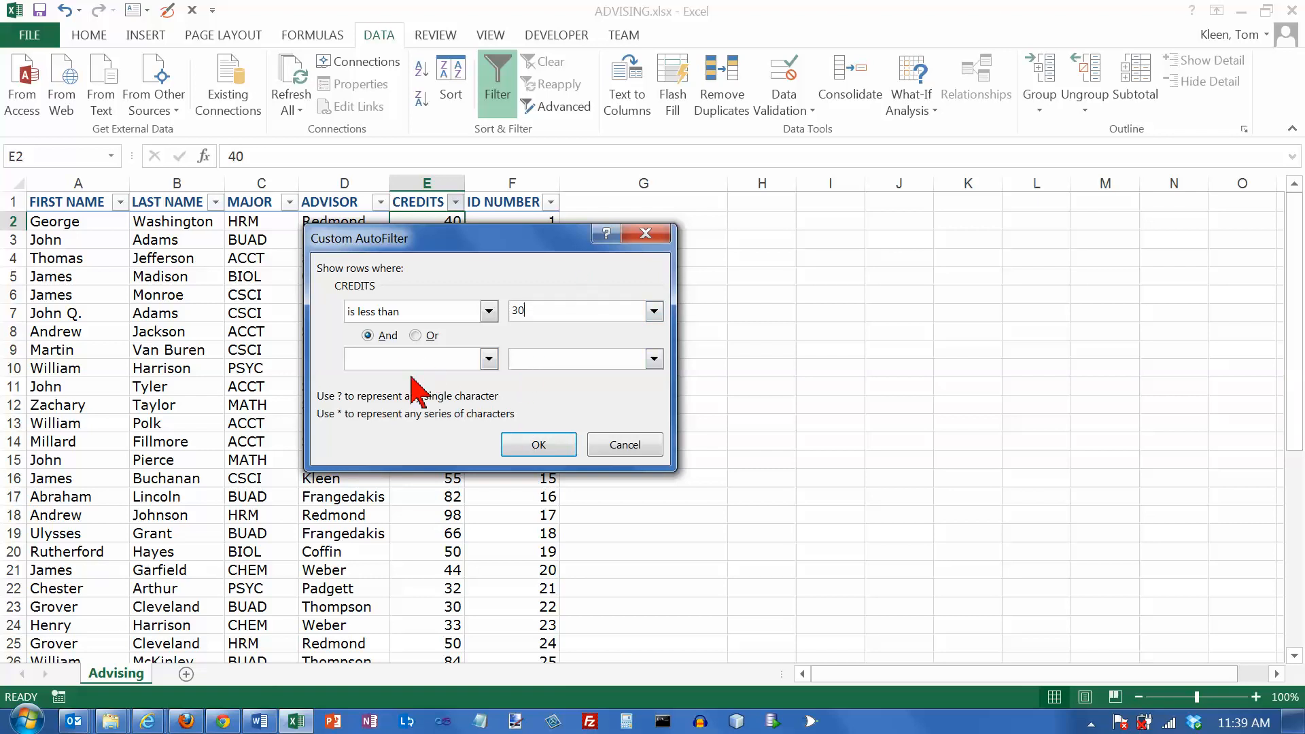
left_click(534, 449)
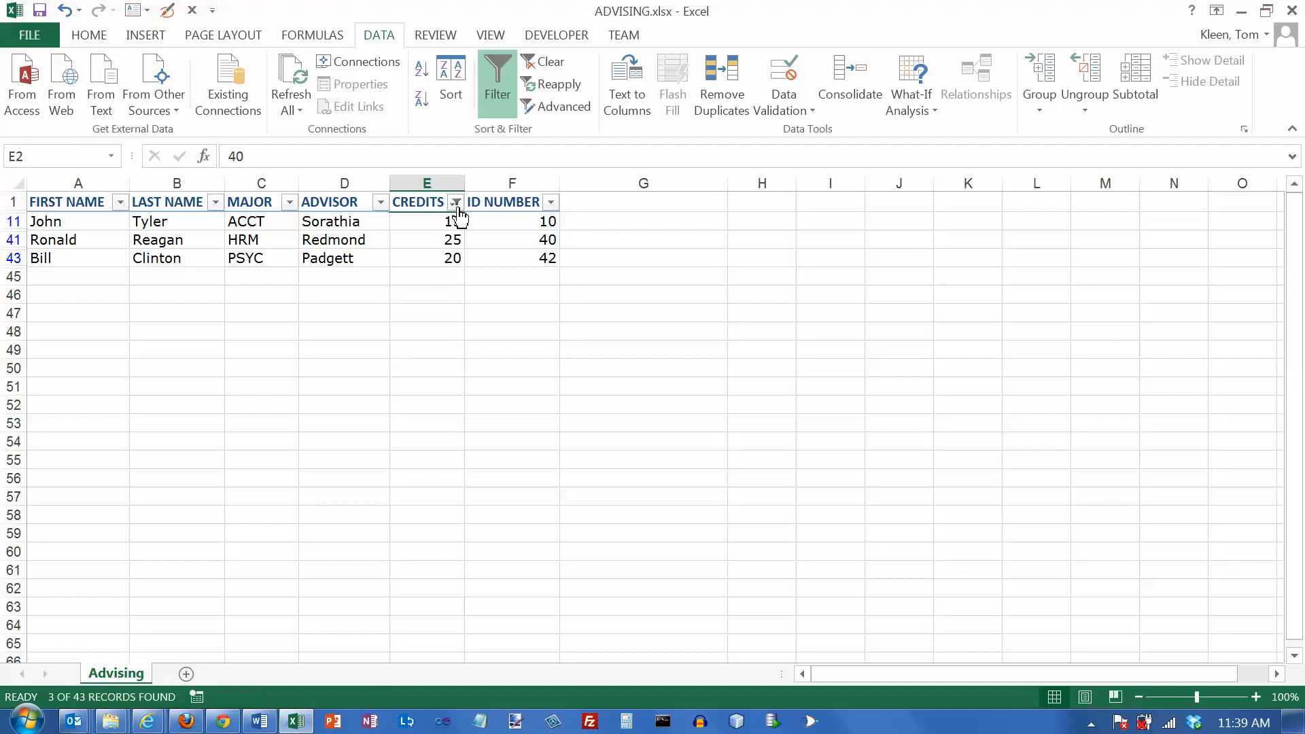
Clear the CREDITS filter and filter the column again for values greater than or equal to 90.
mouse_move(459, 212)
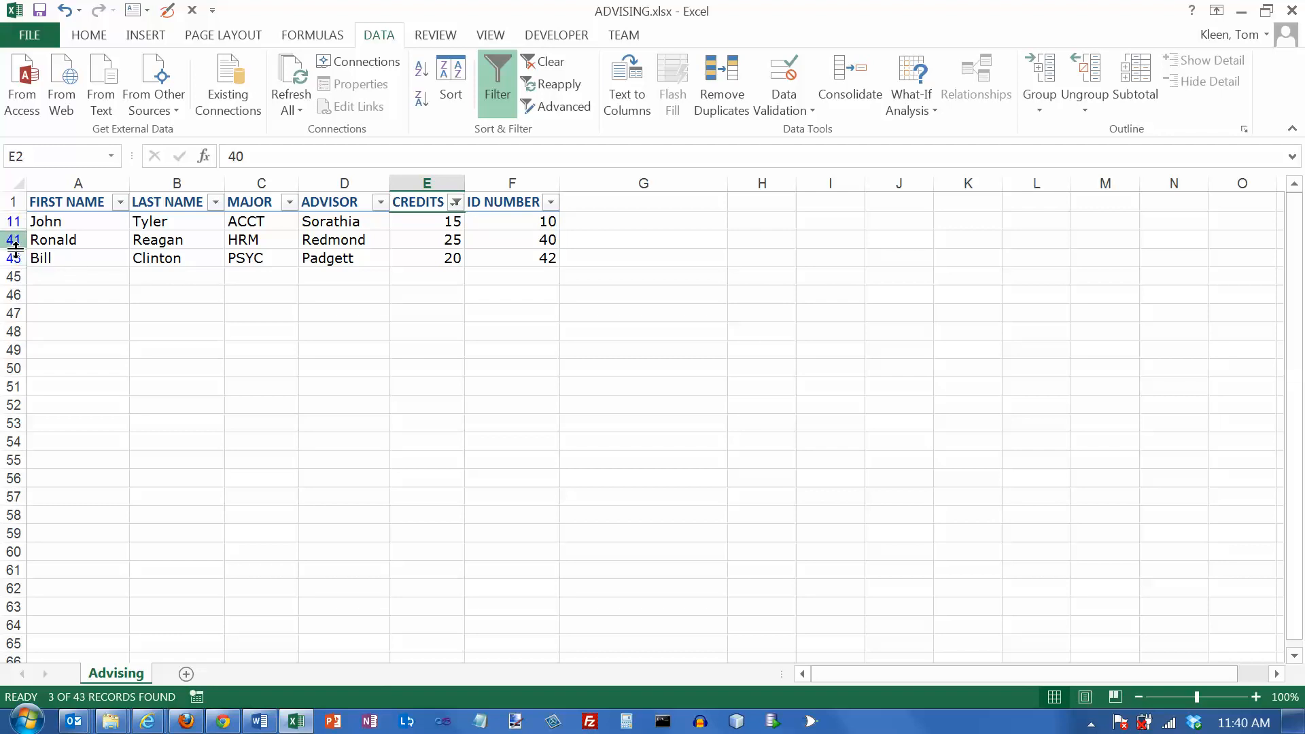
left_click(456, 202)
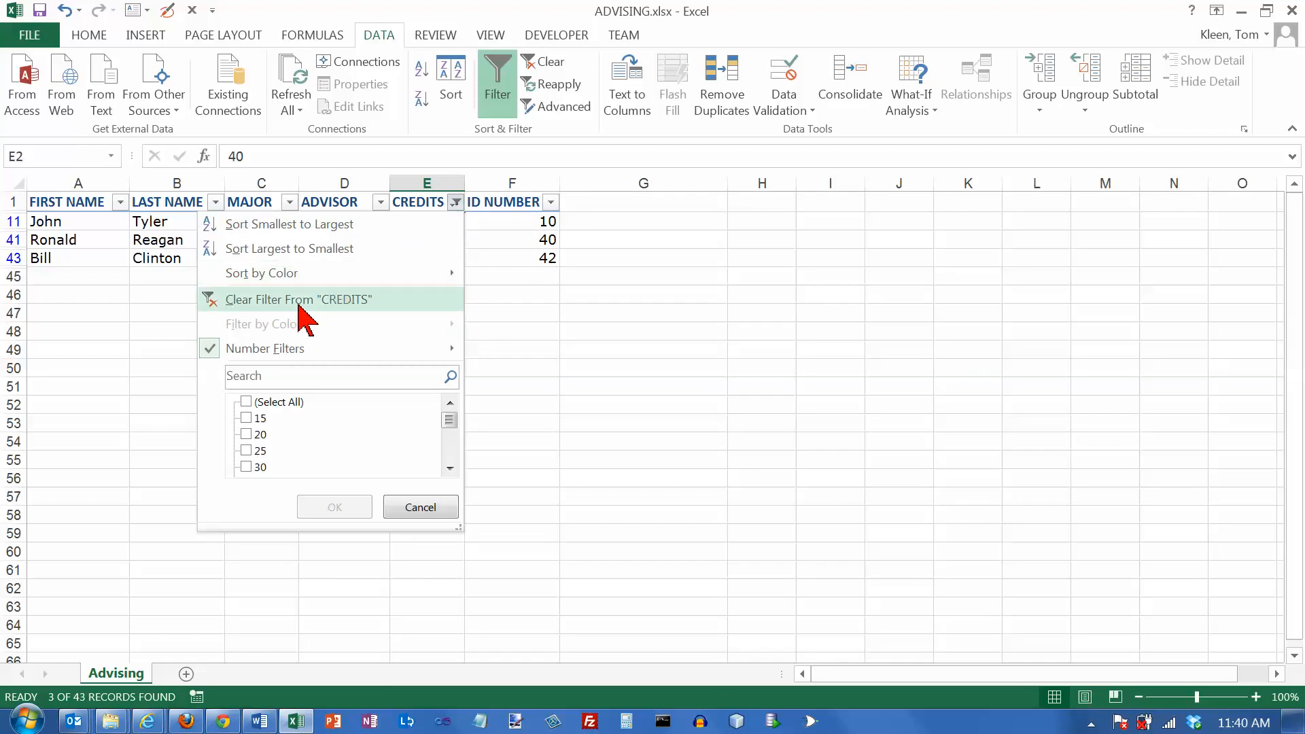
left_click(299, 301)
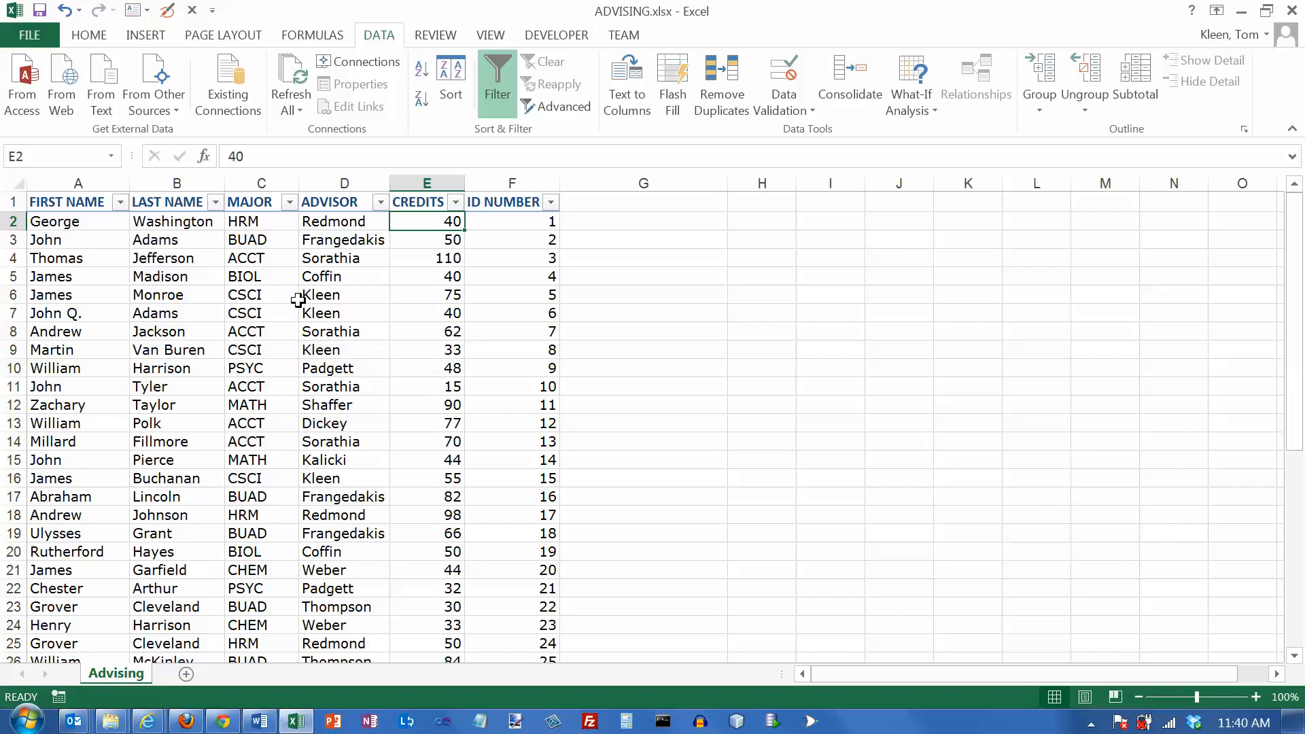
left_click(457, 203)
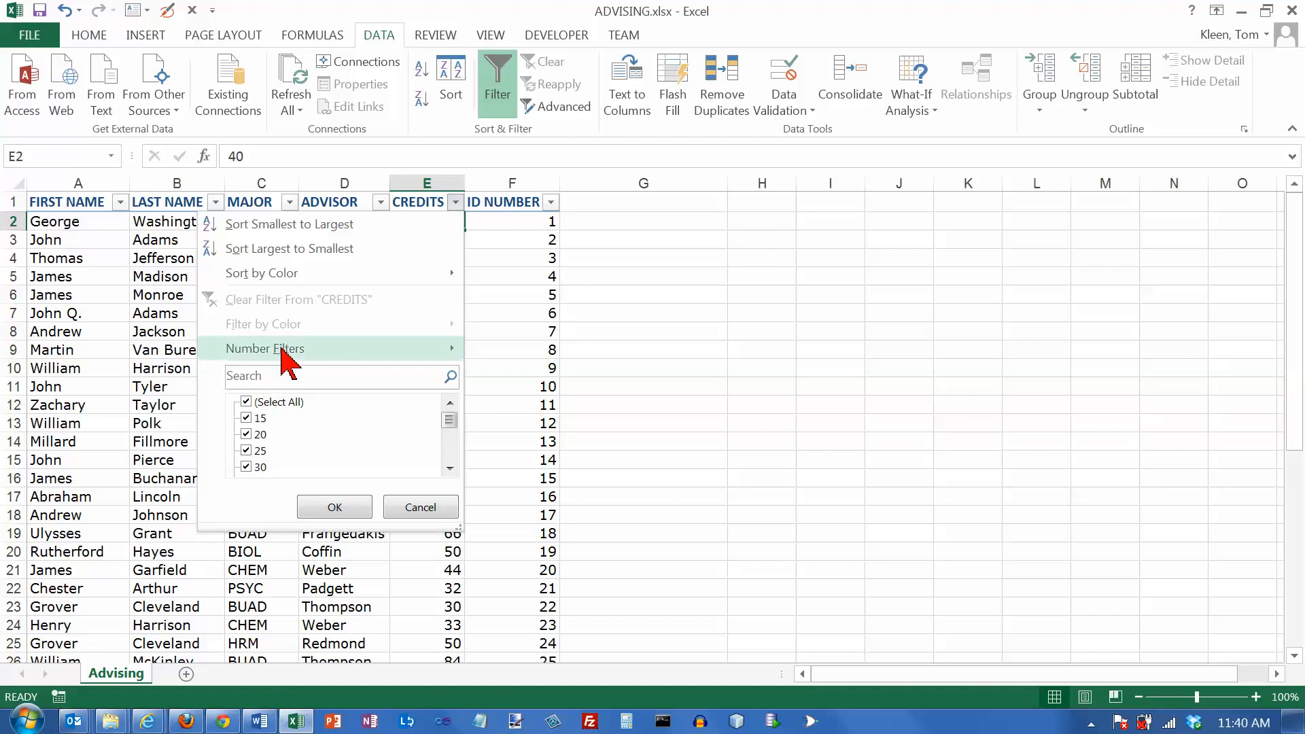
mouse_move(282, 349)
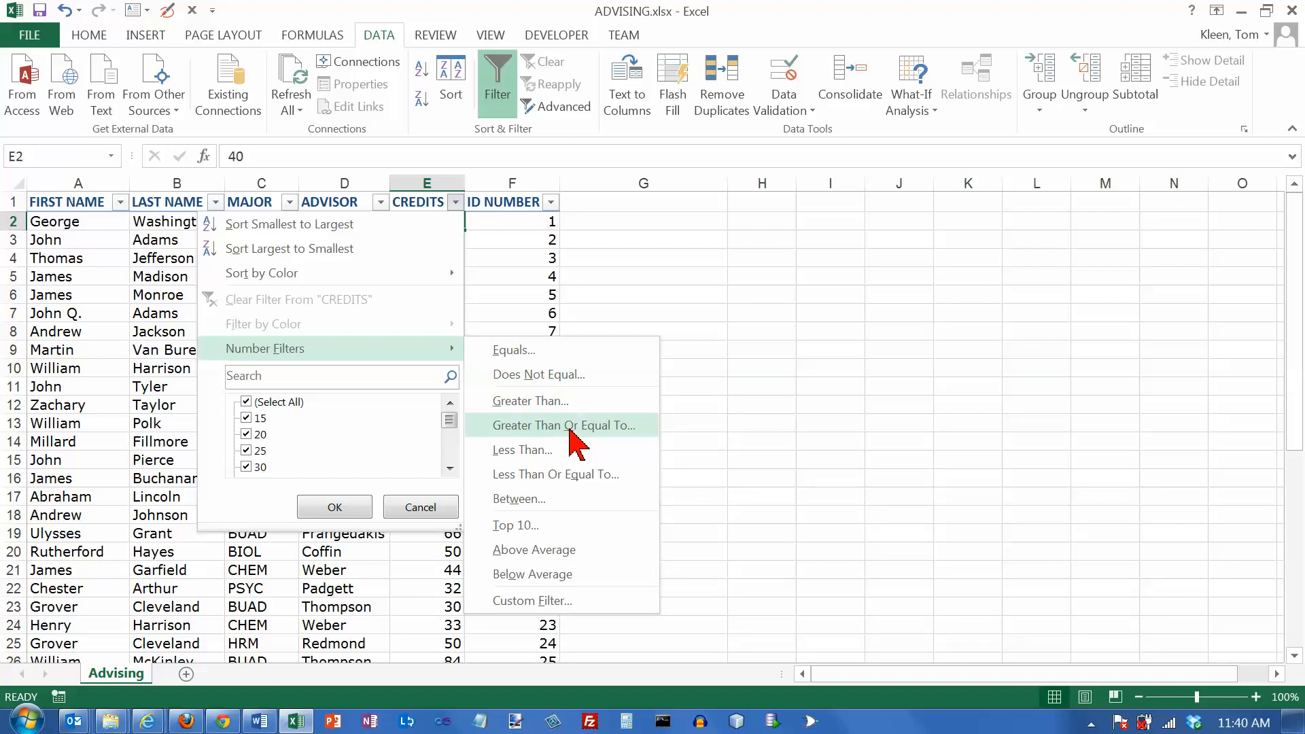
left_click(569, 429)
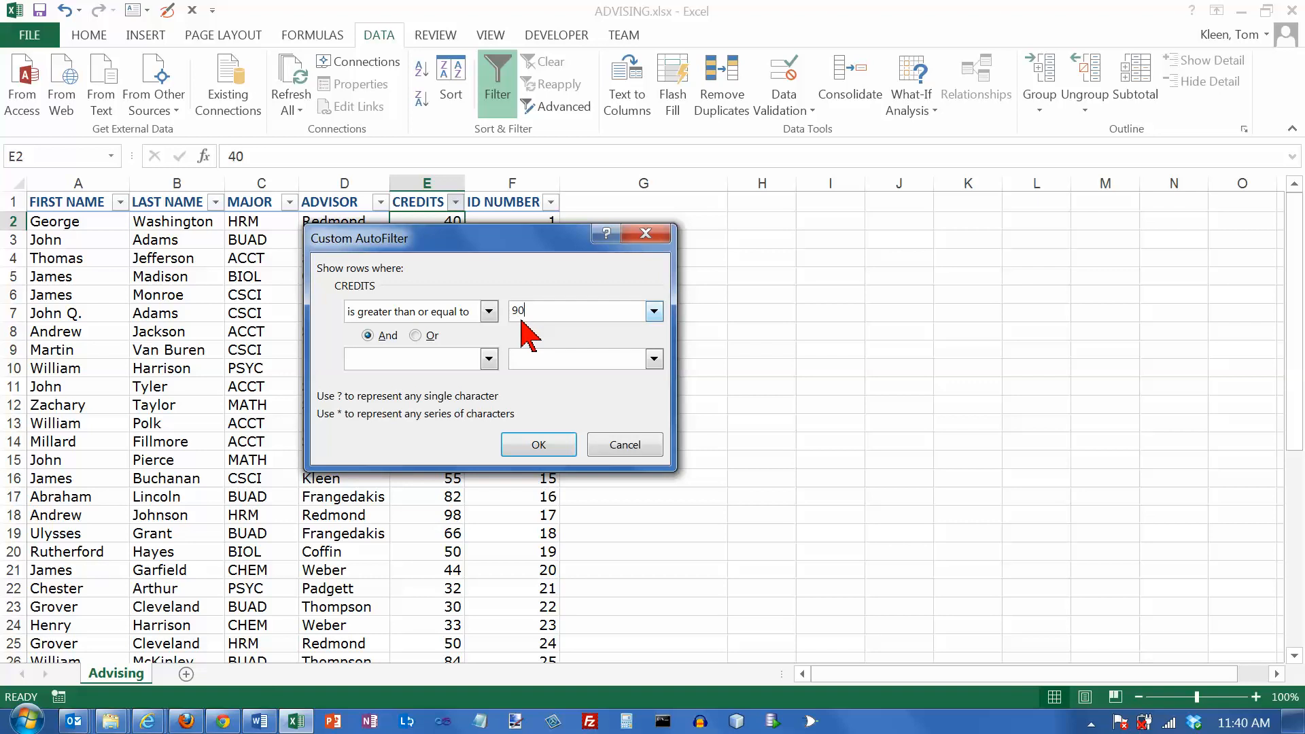
key("Return")
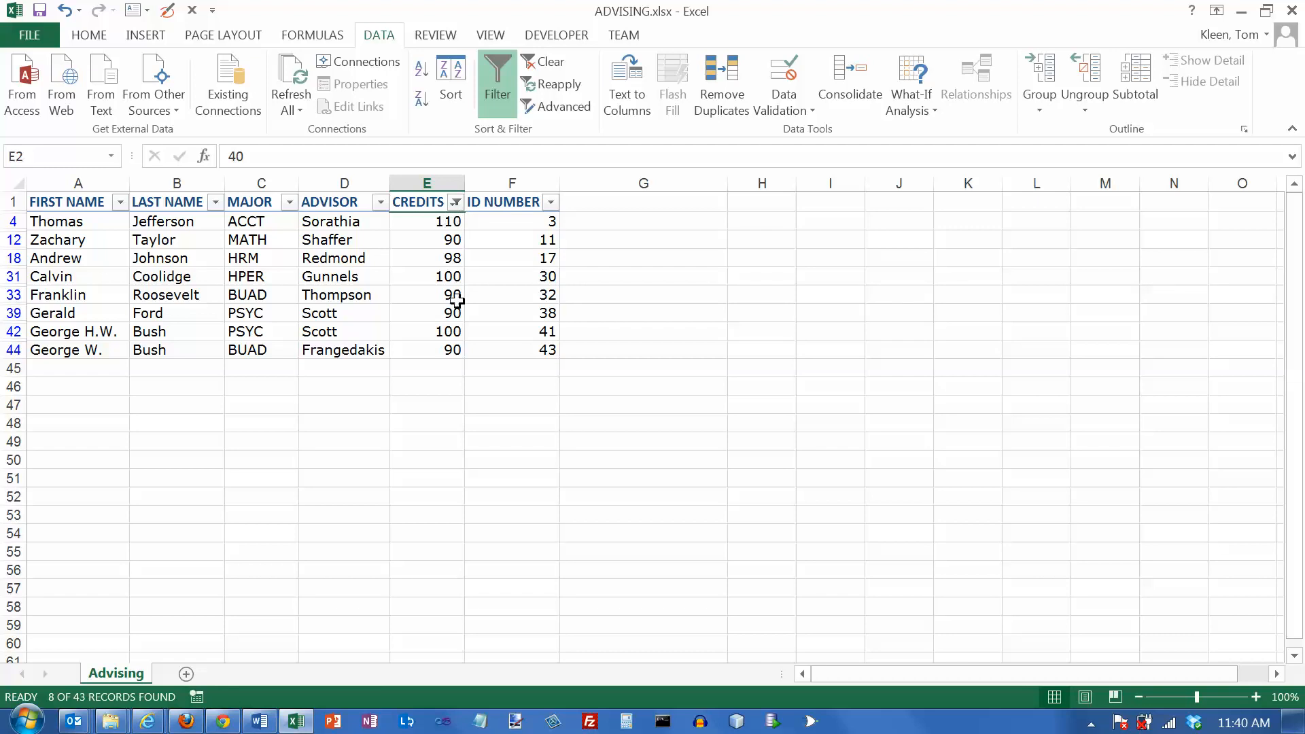
Check the filtered CREDITS cells for students with exactly 90 credits.
left_click(449, 350)
left_click(452, 313)
left_click(450, 295)
left_click(449, 239)
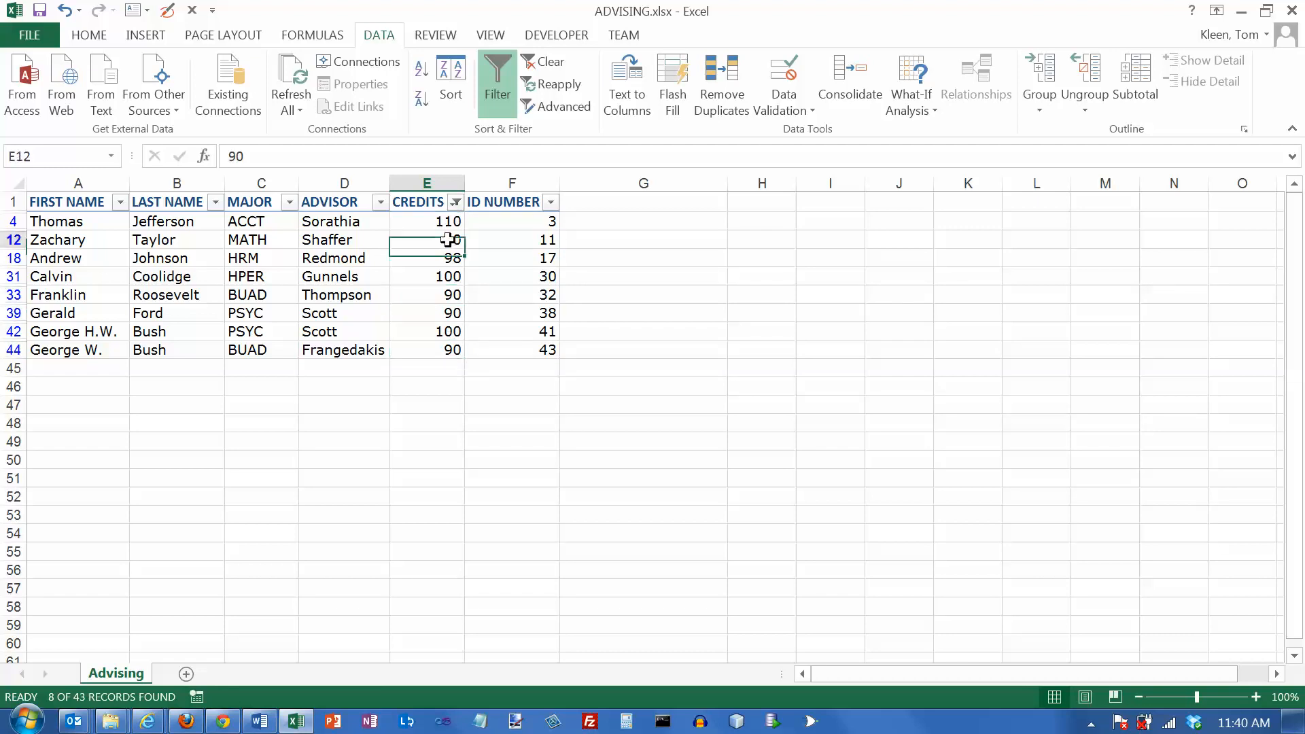
left_click(451, 349)
left_click(452, 313)
left_click(452, 295)
left_click(450, 241)
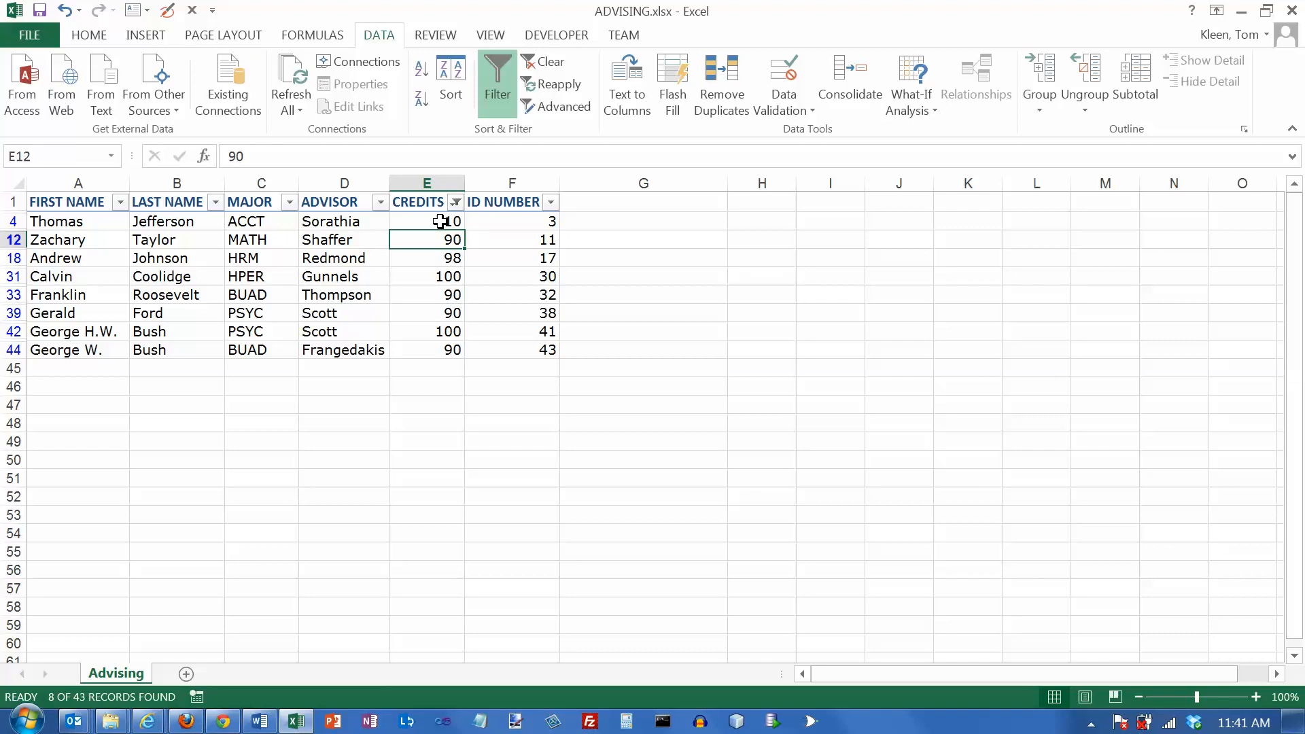
Clear the CREDITS filter and set a custom filter's first condition to is greater than or equal to 30.
left_click(455, 202)
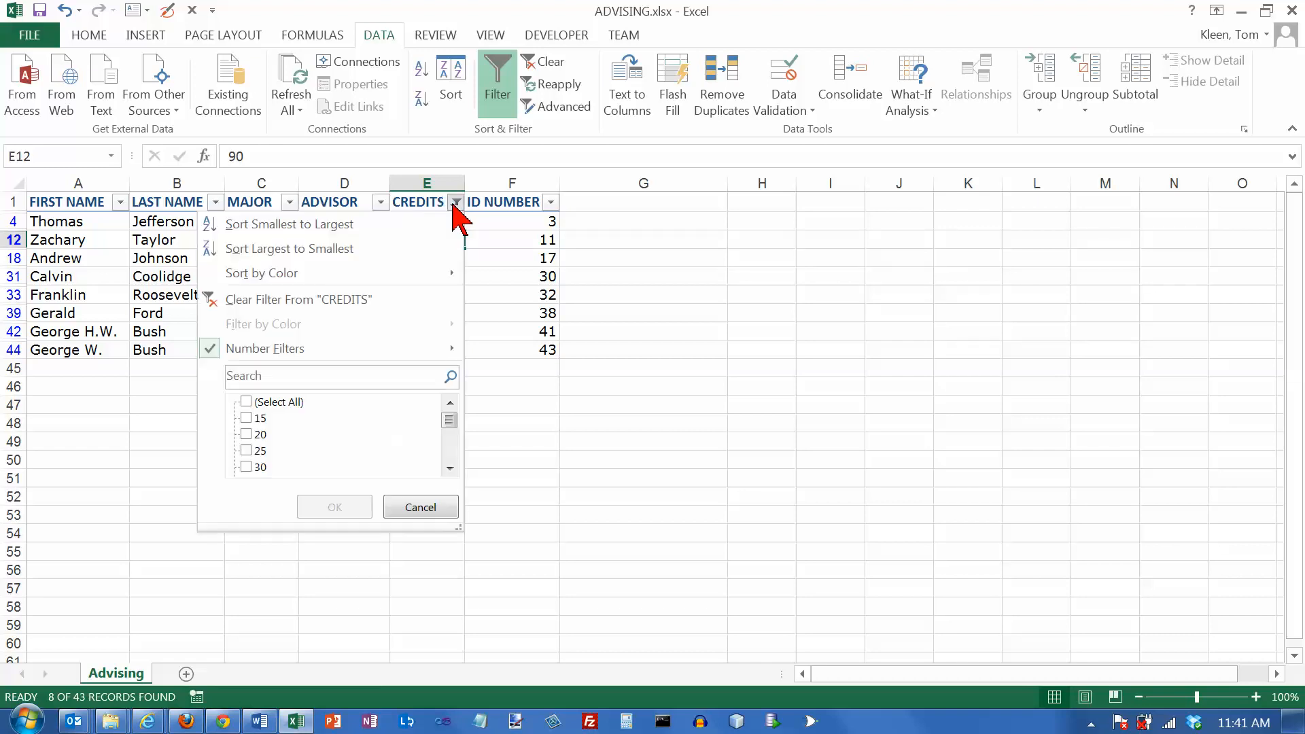
left_click(277, 301)
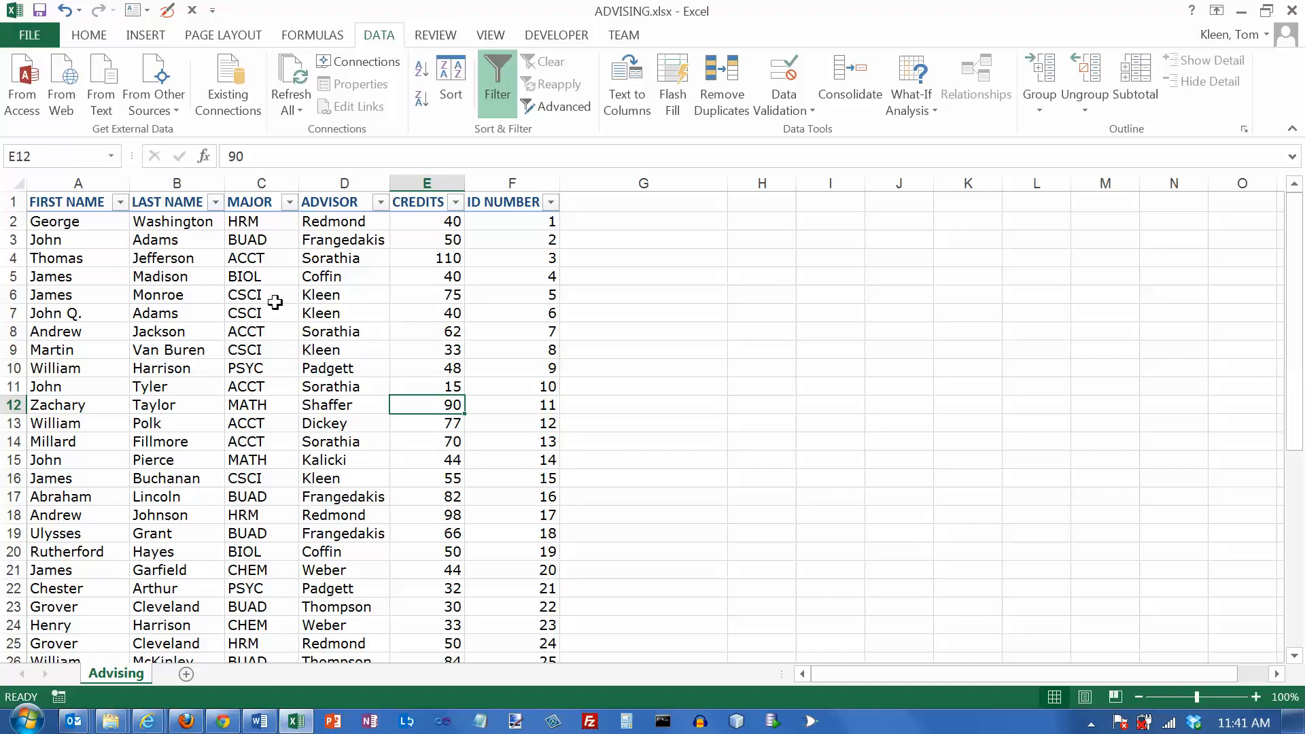
left_click(455, 203)
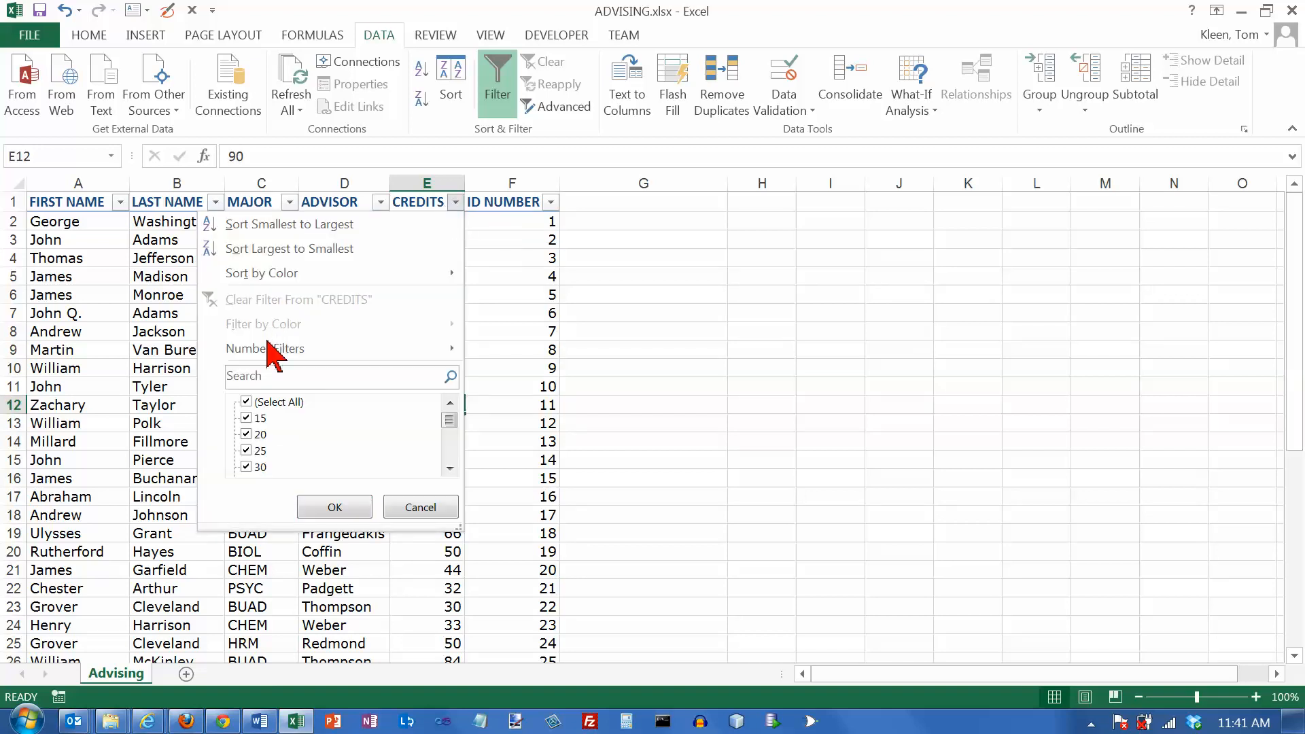
mouse_move(272, 350)
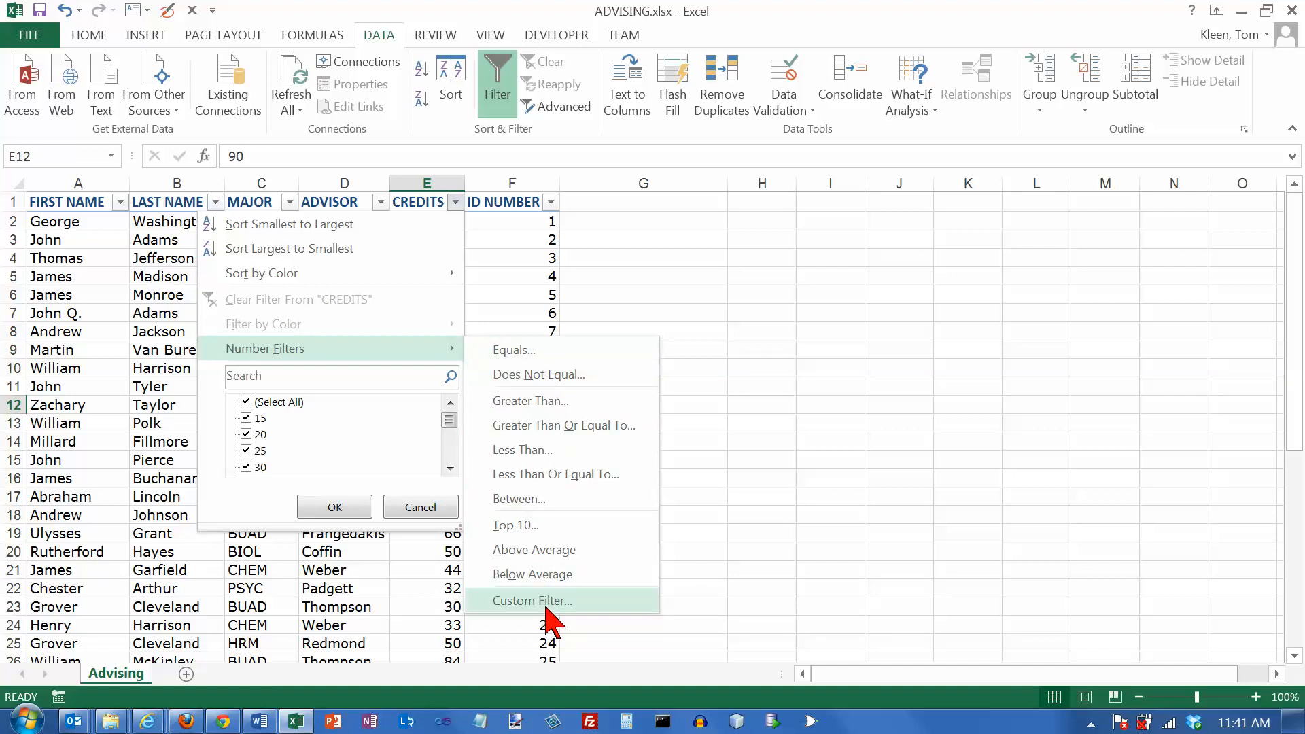
left_click(546, 607)
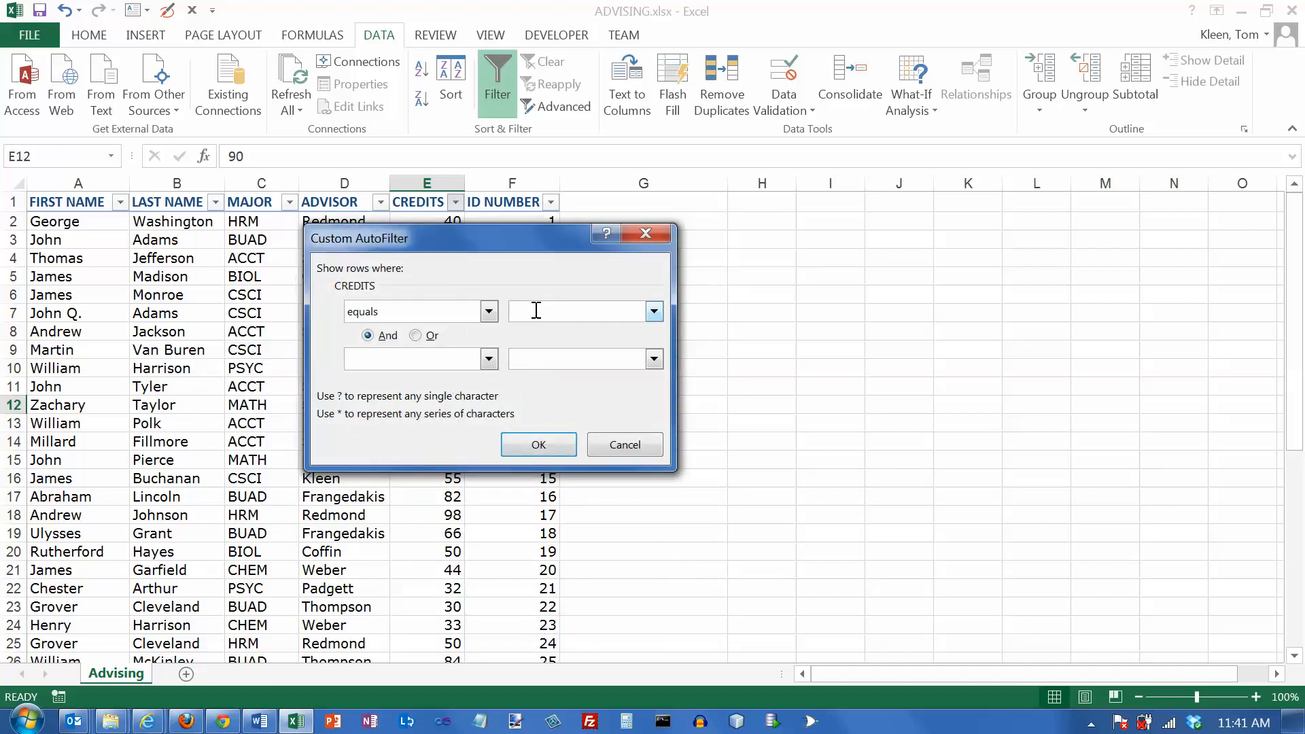
left_click(489, 312)
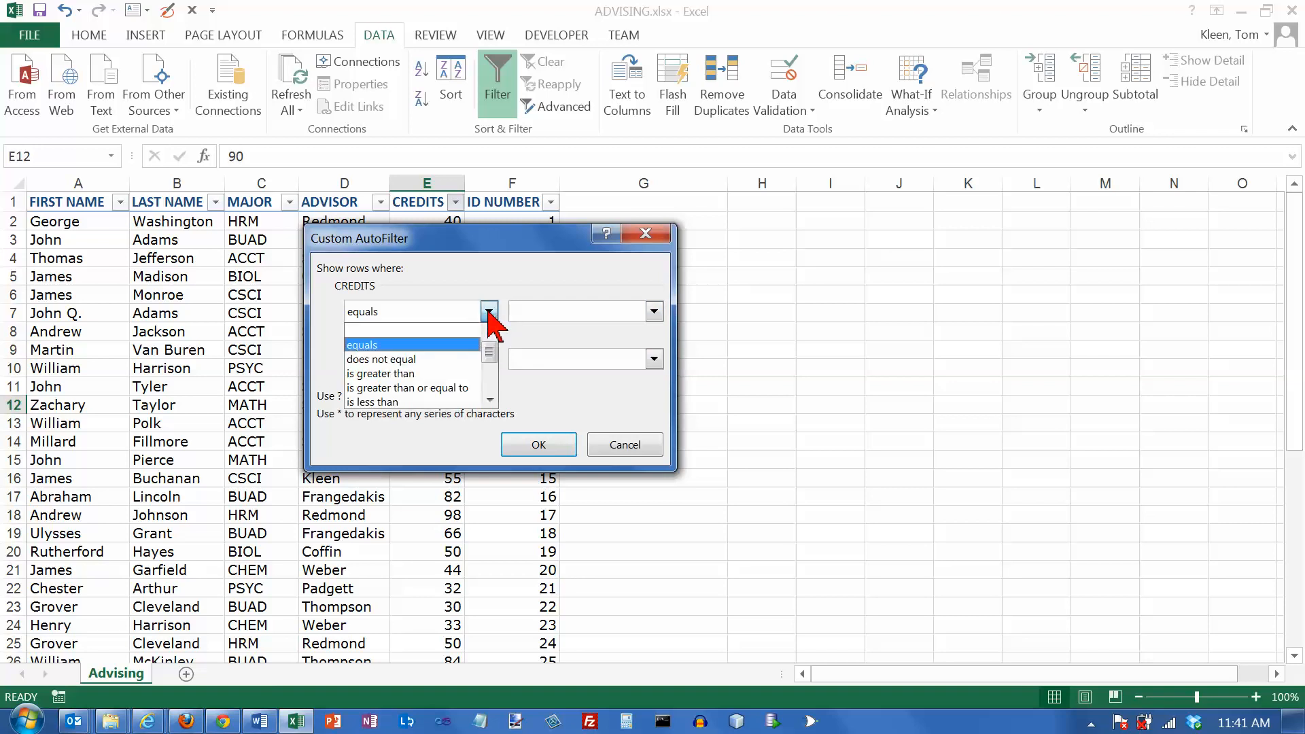
left_click(448, 390)
left_click(538, 315)
type("30")
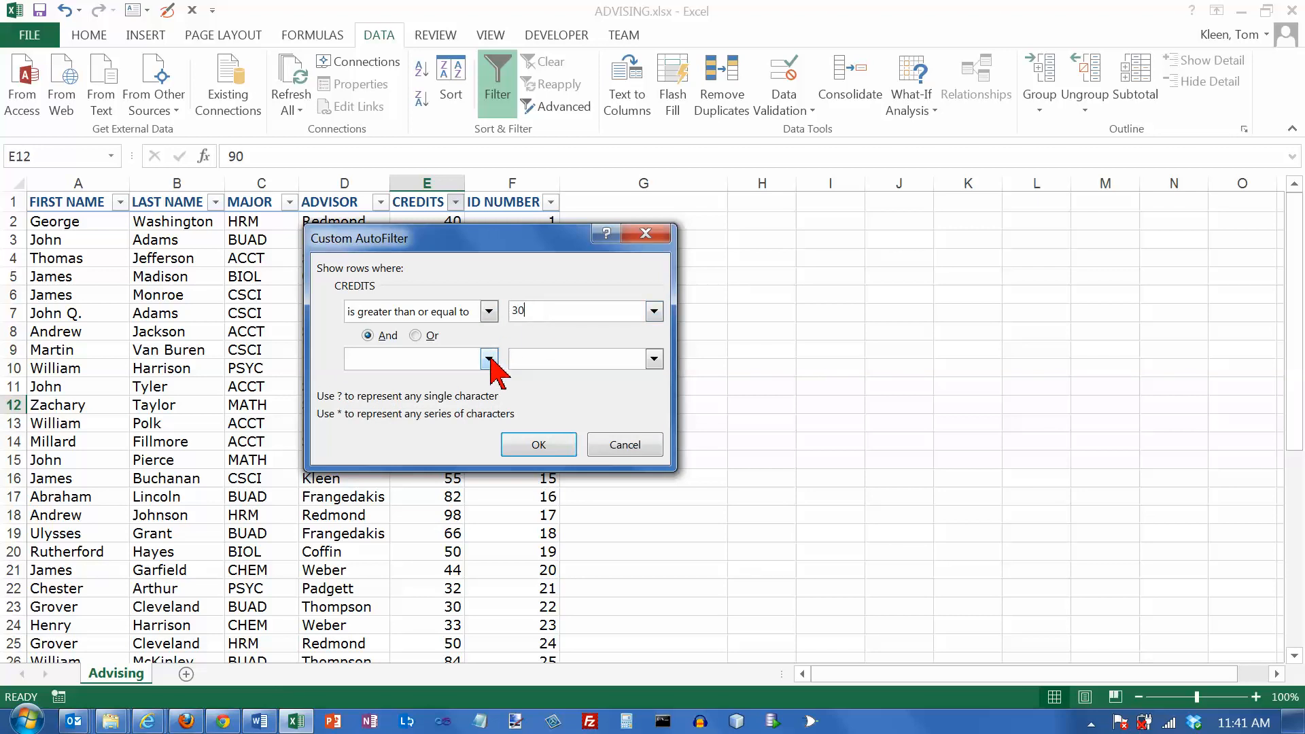
Add an And condition of is less than 60 to the custom CREDITS filter and apply it.
left_click(489, 359)
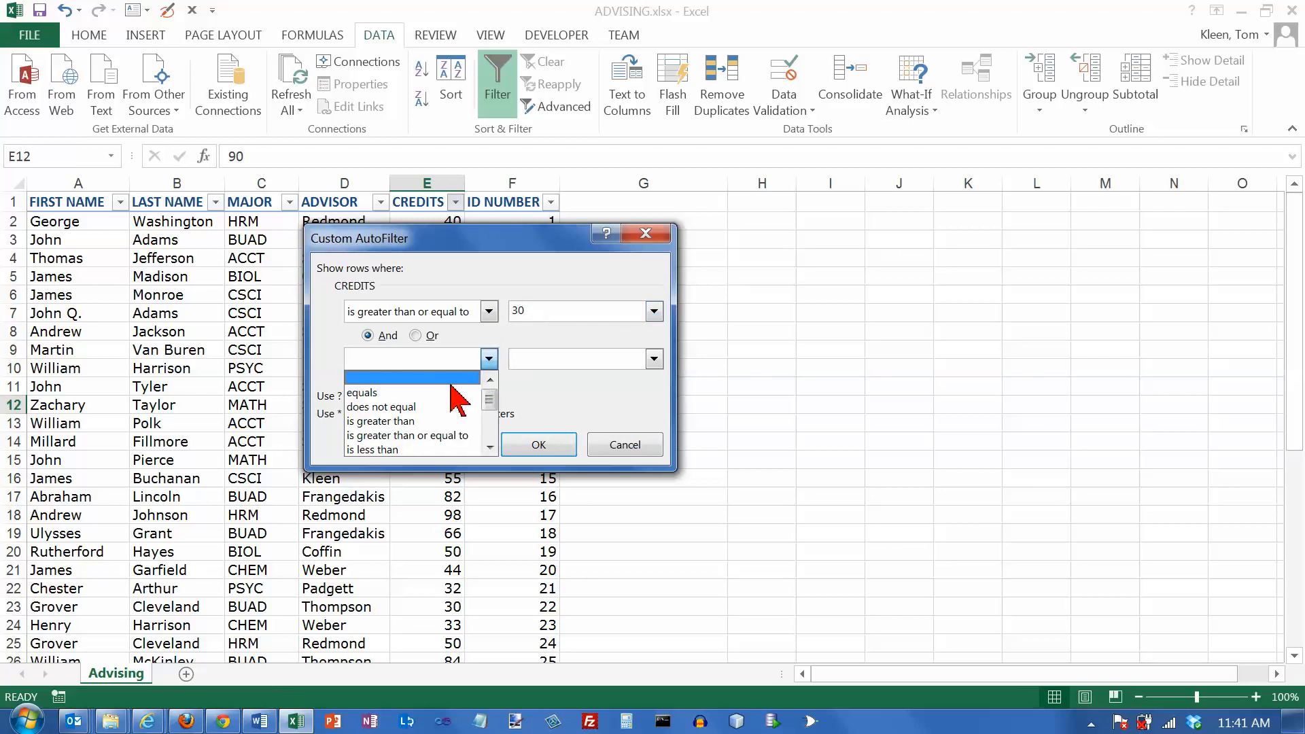
left_click(421, 449)
left_click(545, 362)
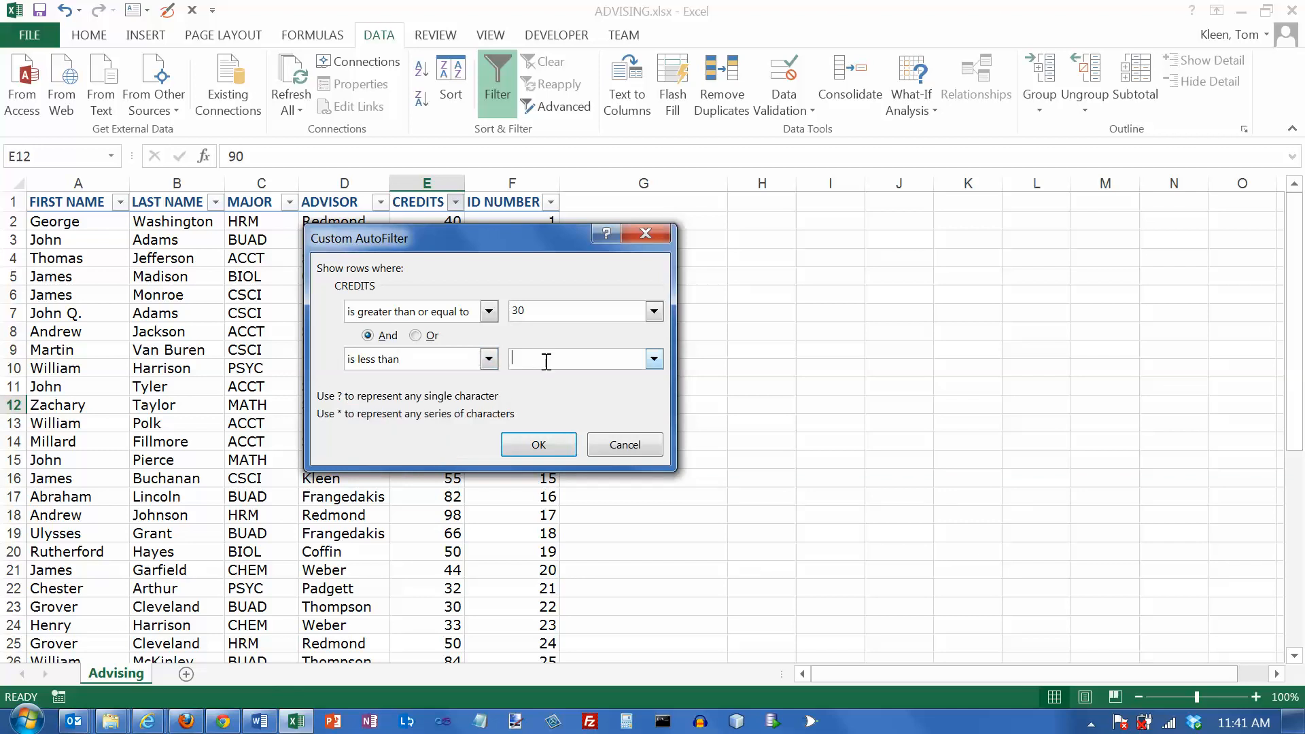
type("60")
left_click(541, 446)
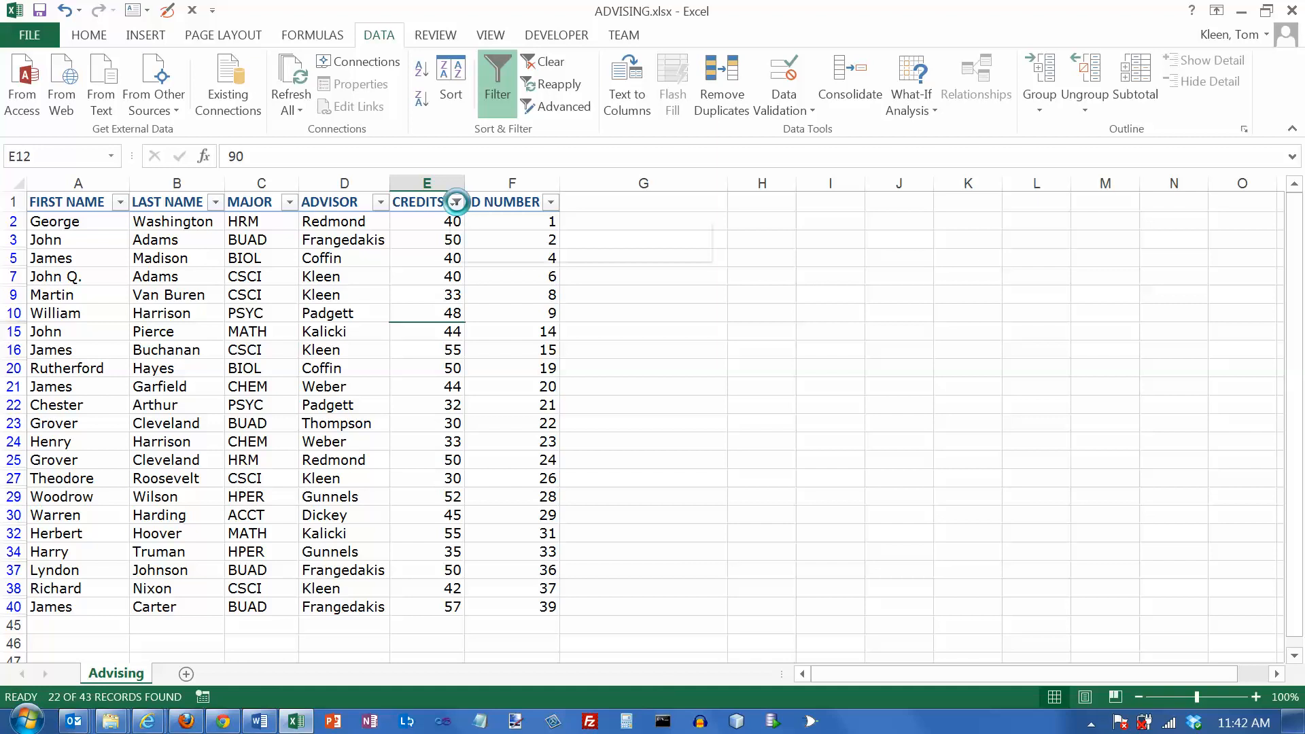
Sort the filtered rows by CREDITS from smallest to largest and clear the filter from that column.
left_click(455, 202)
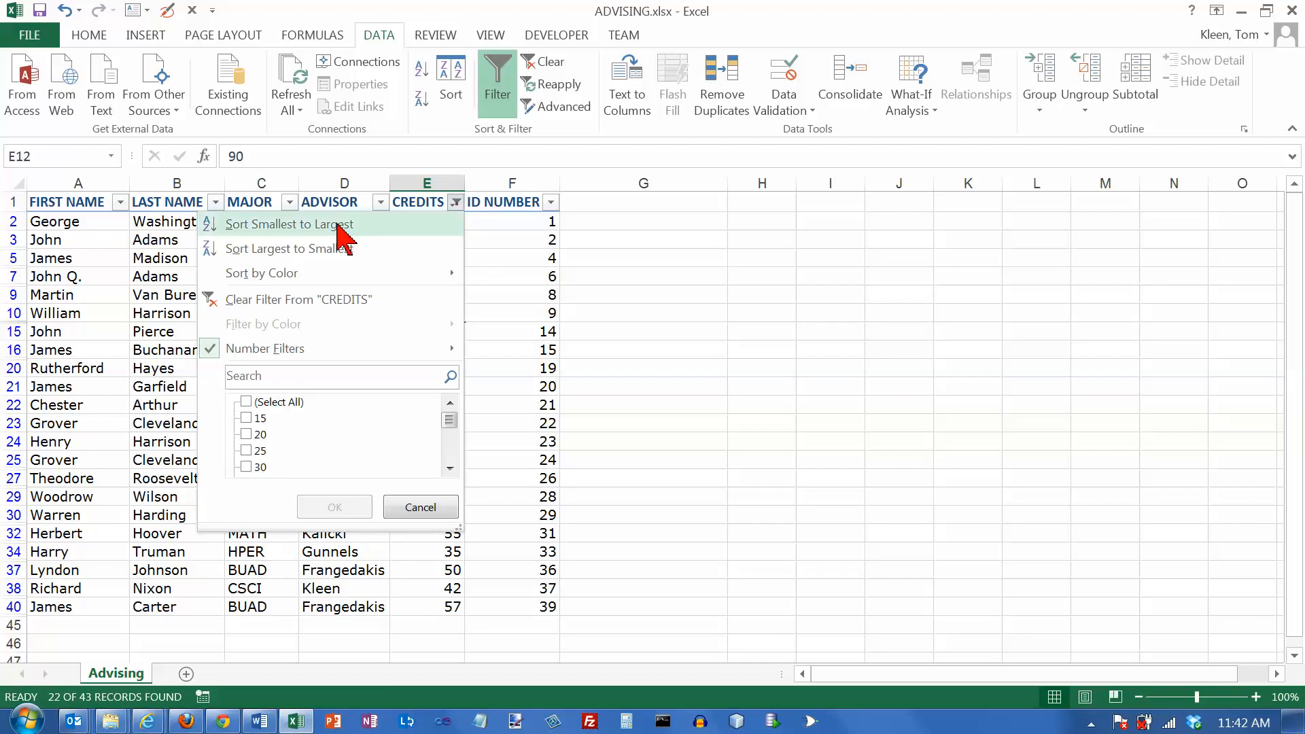
left_click(337, 226)
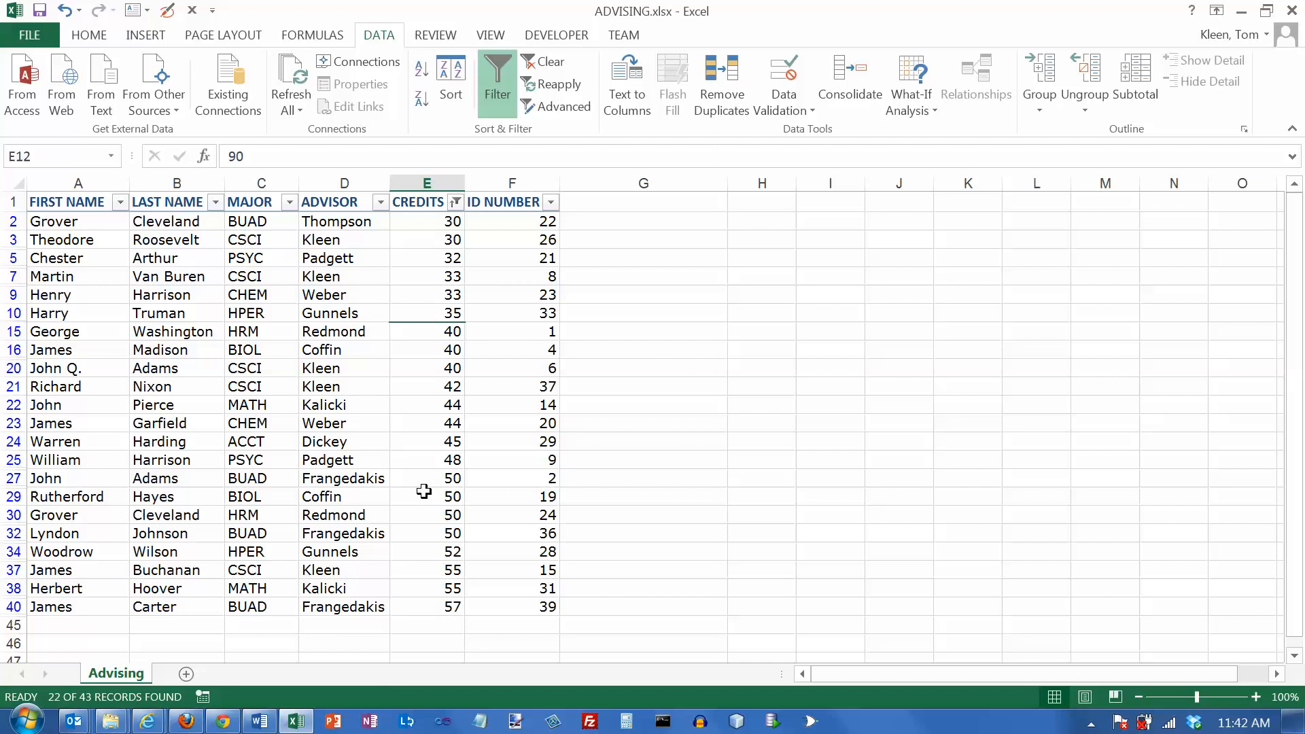
left_click(453, 202)
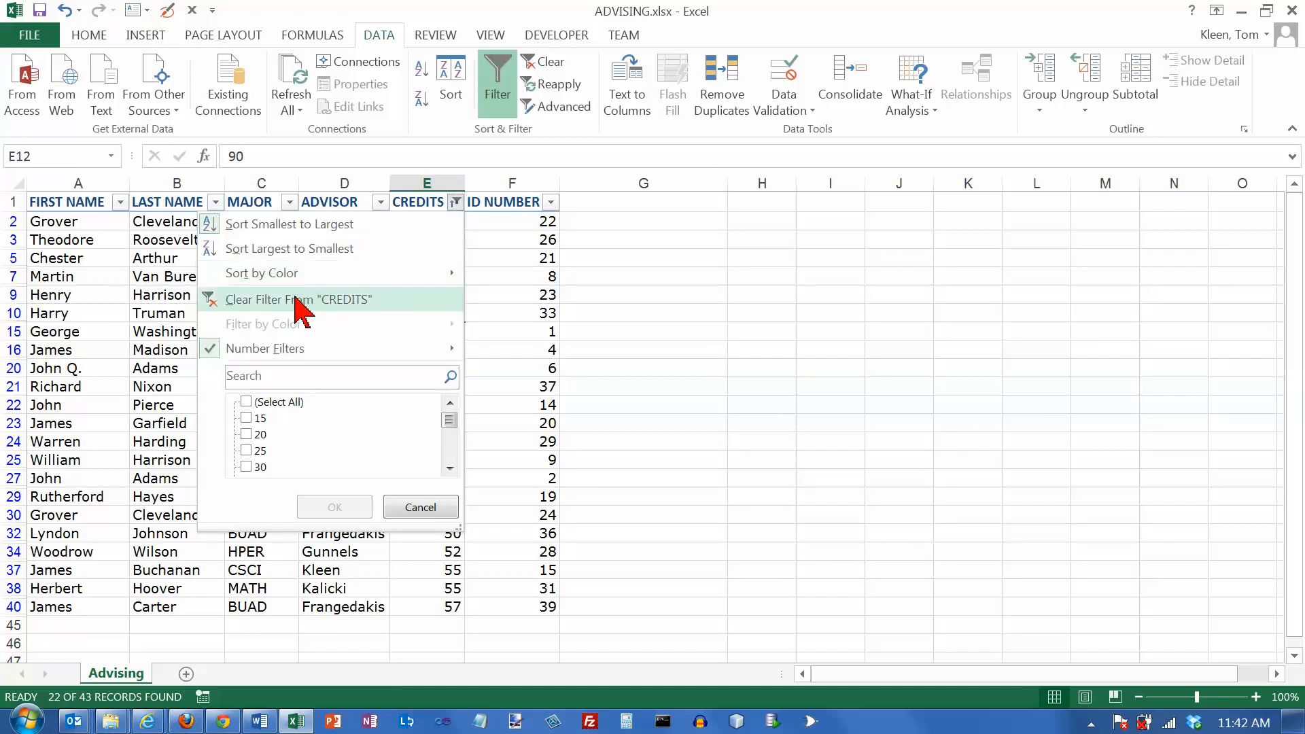
left_click(294, 303)
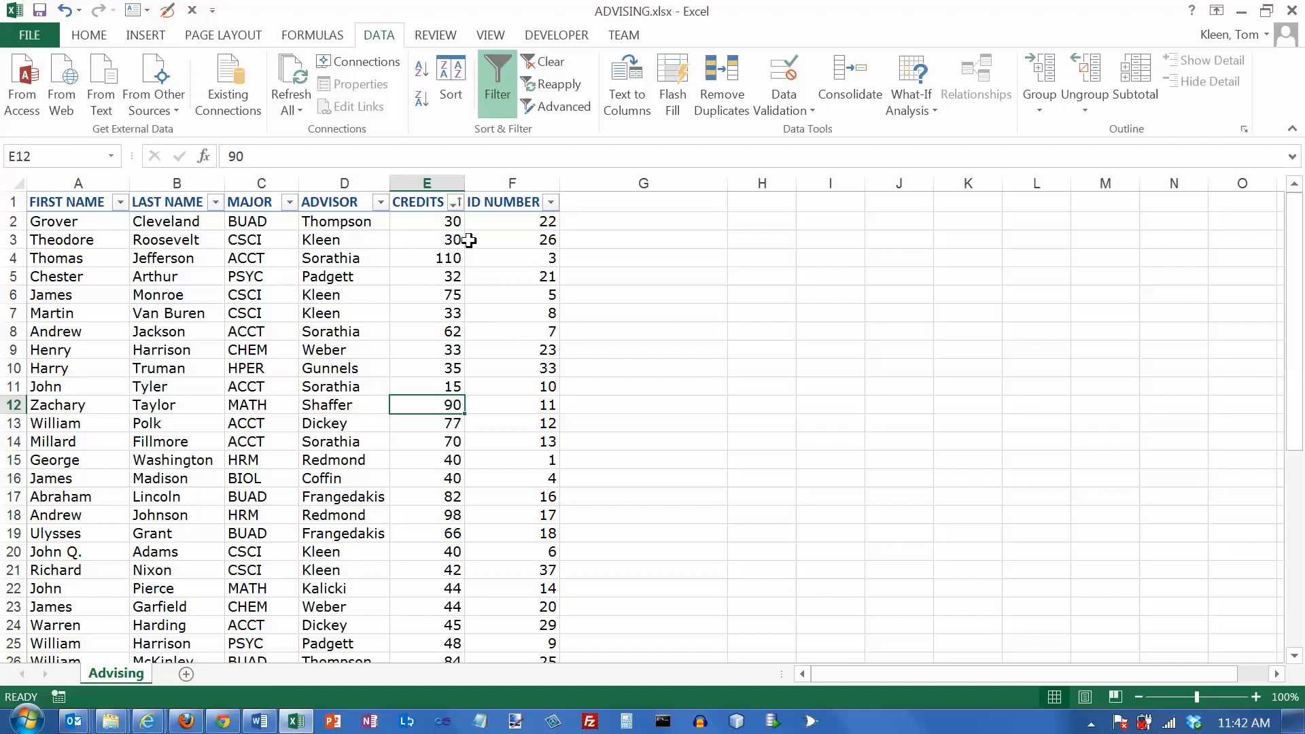
Apply a Between number filter to the CREDITS column, from 30 to 60 inclusive, and check the last filtered credit value.
left_click(455, 203)
mouse_move(289, 350)
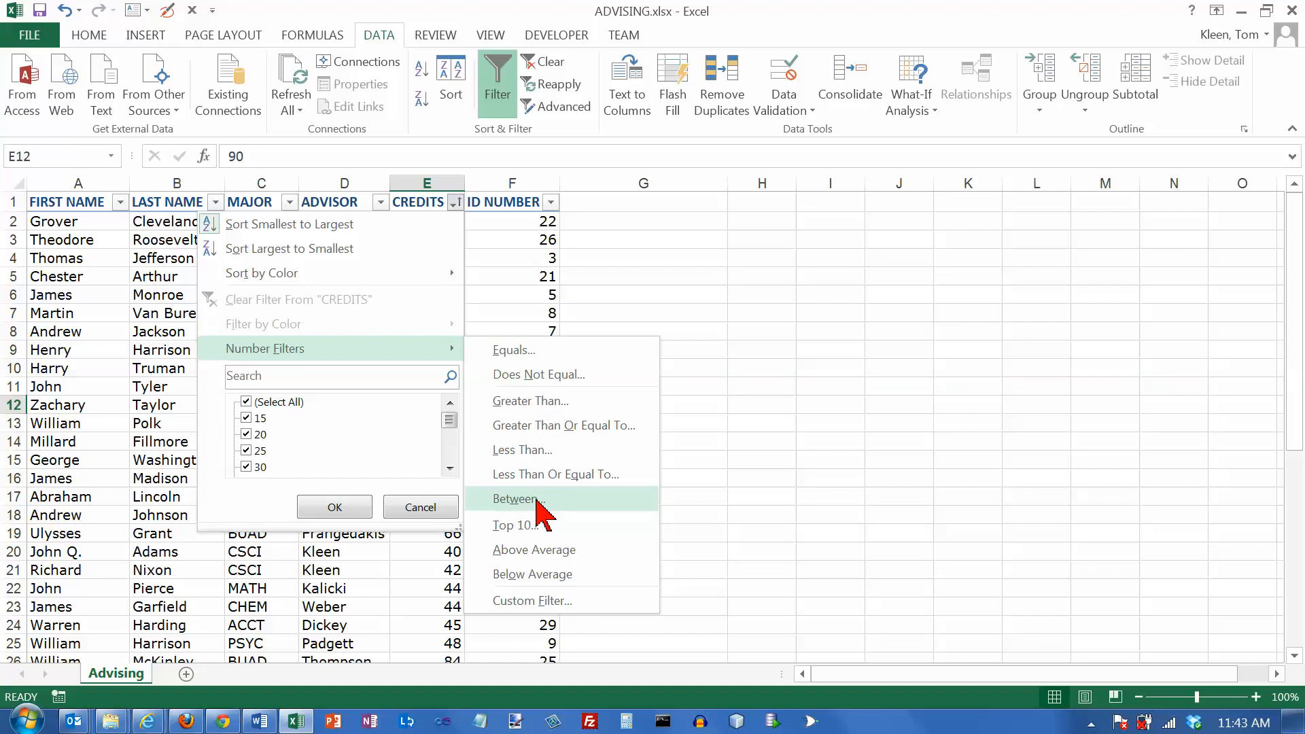
left_click(537, 500)
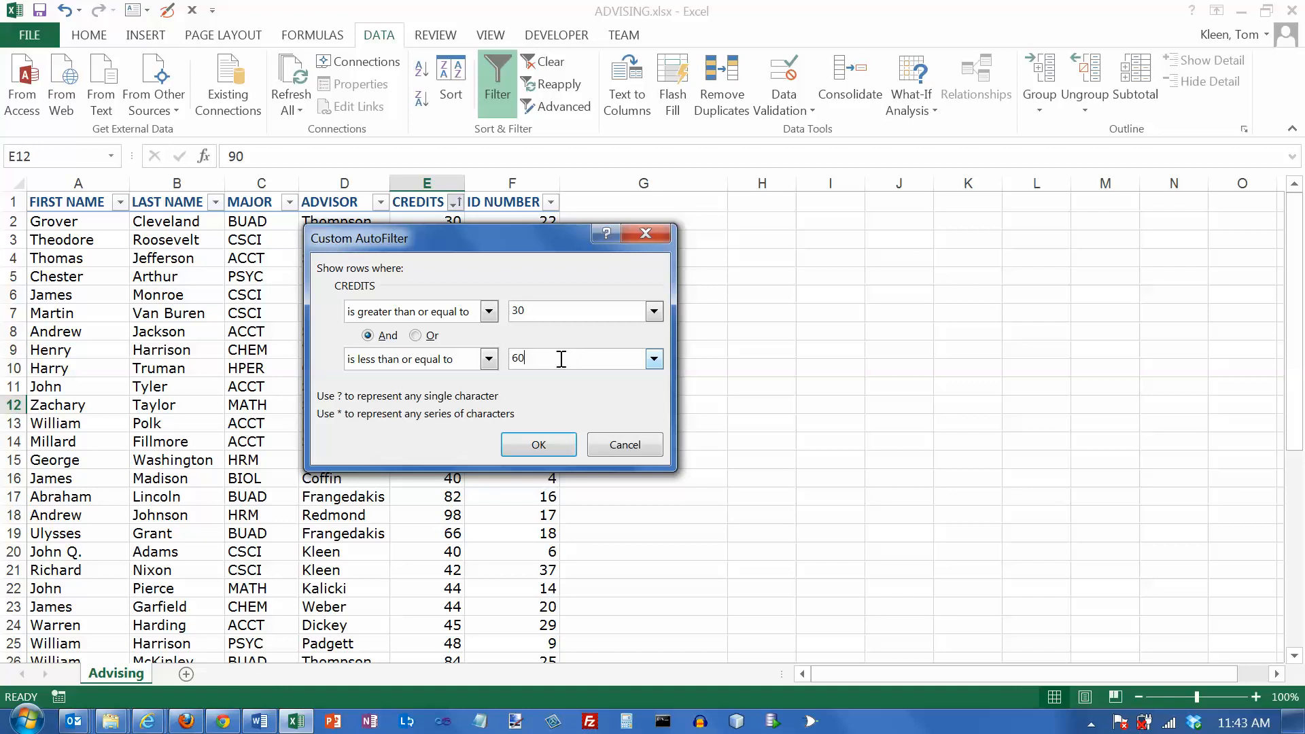
left_click(543, 443)
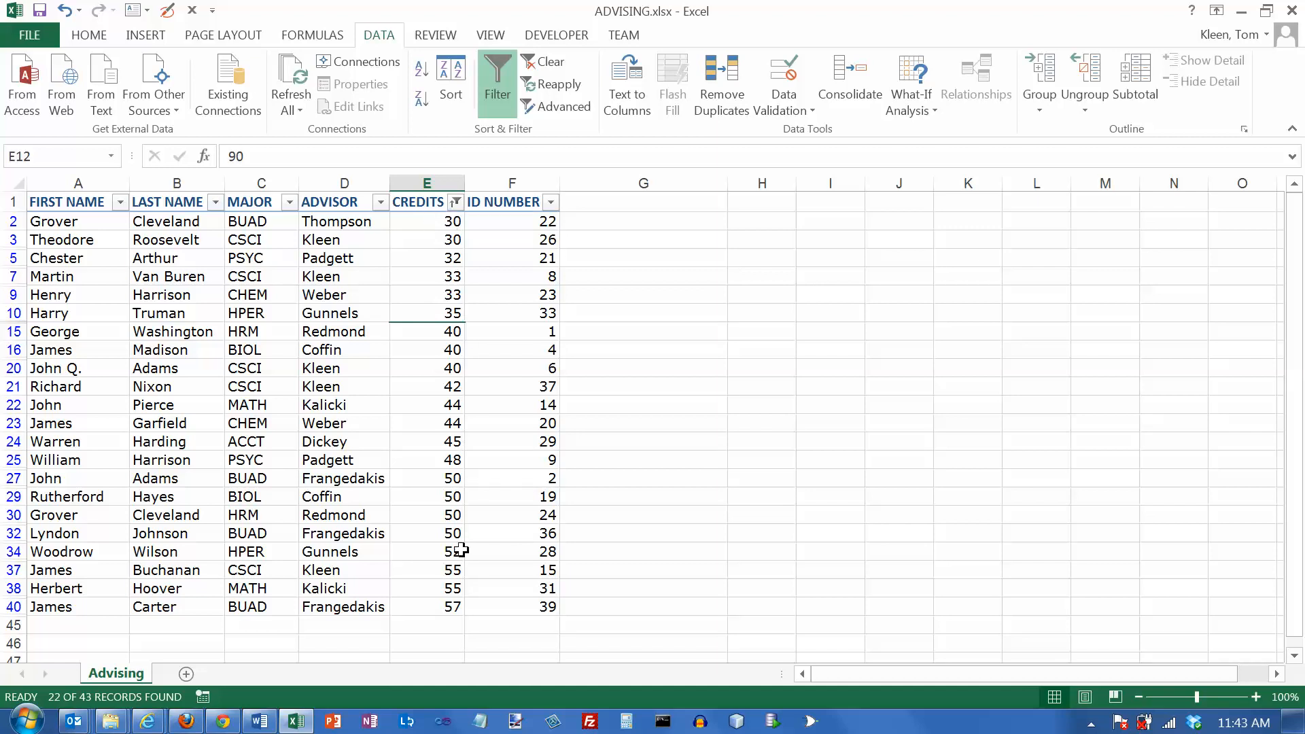
left_click(457, 604)
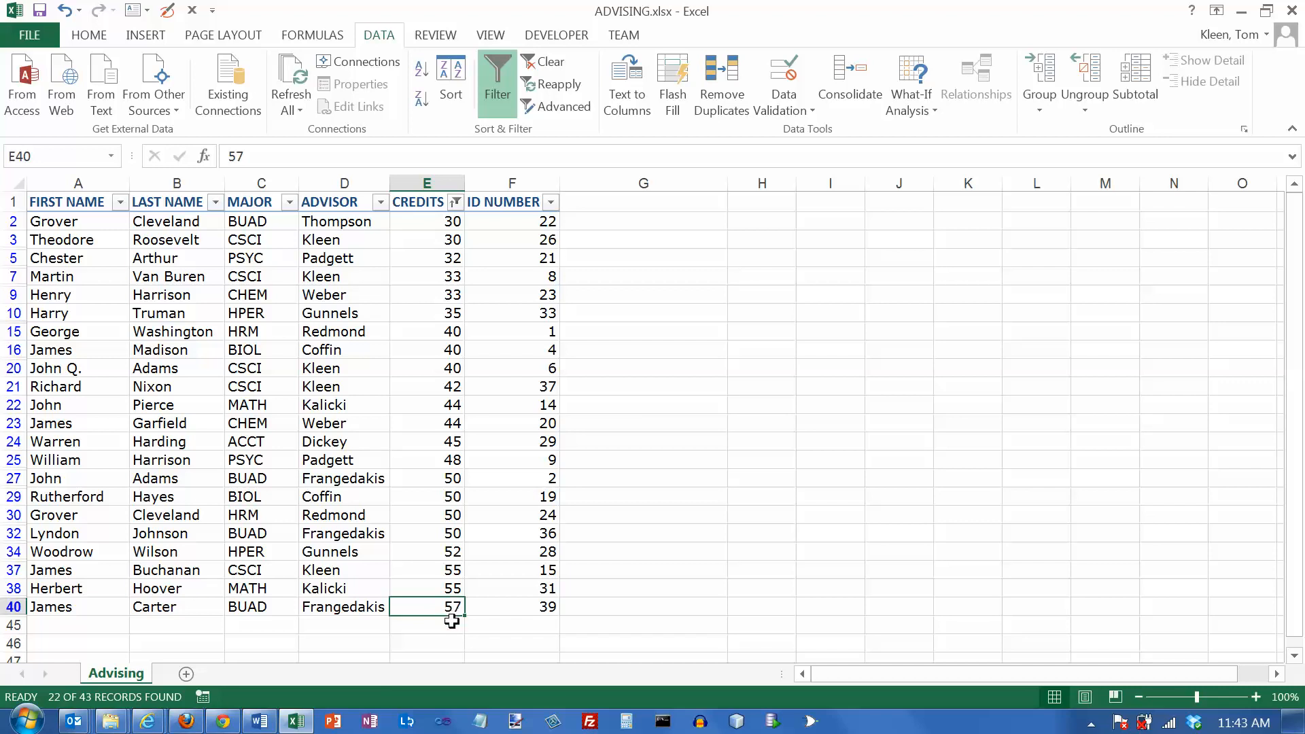
Reopen the Between filter on CREDITS and change its second condition to is less than 60.
left_click(453, 202)
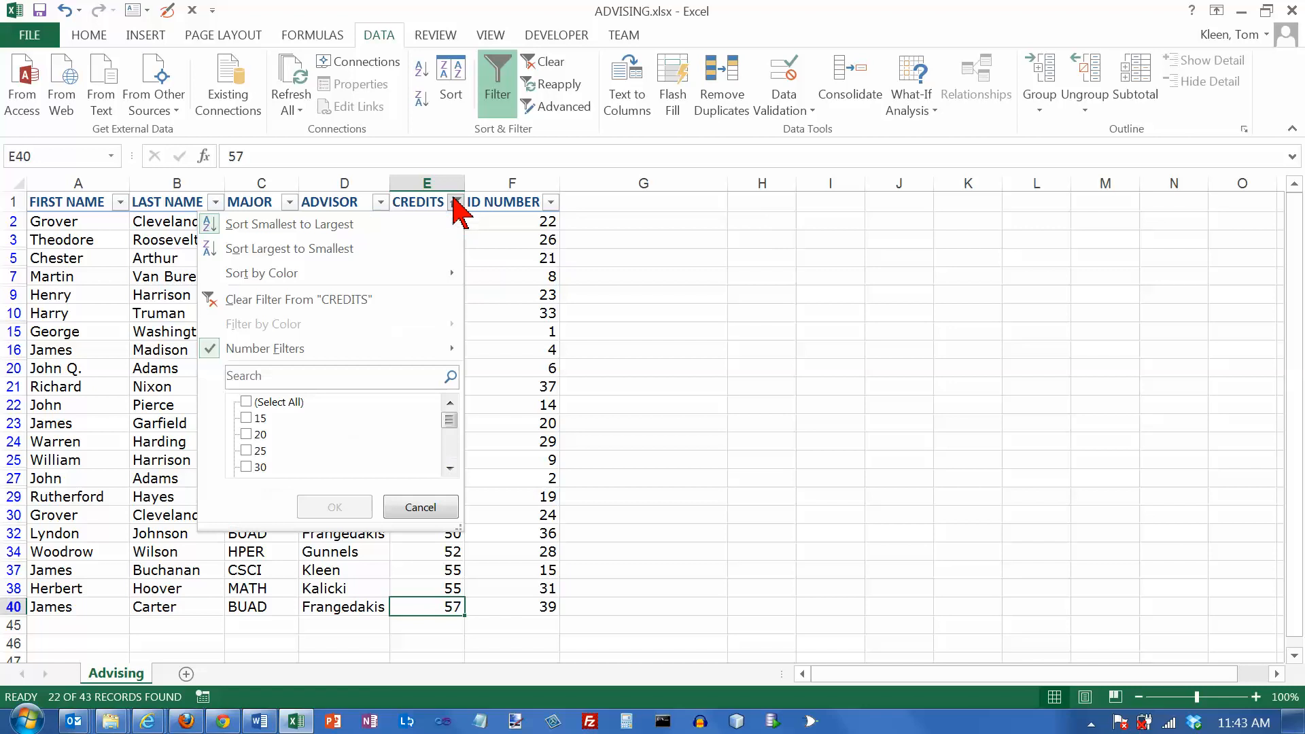
mouse_move(343, 348)
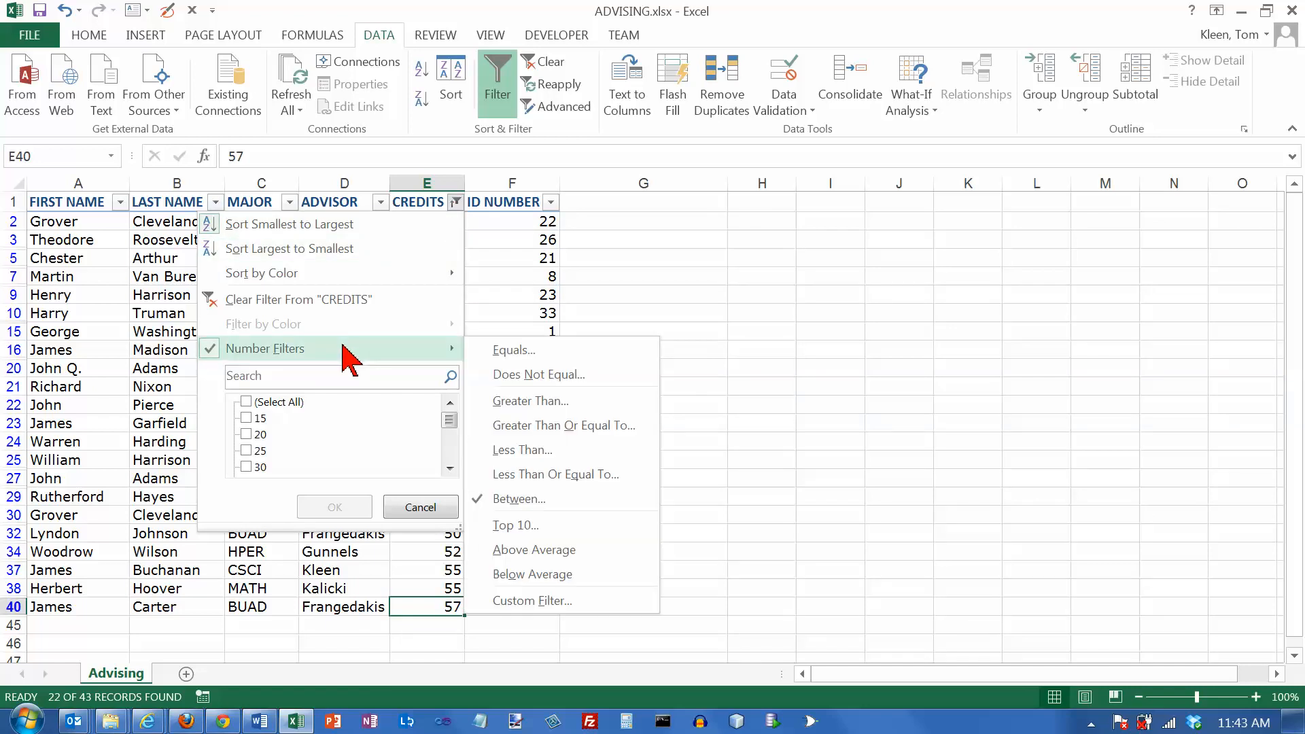
left_click(549, 501)
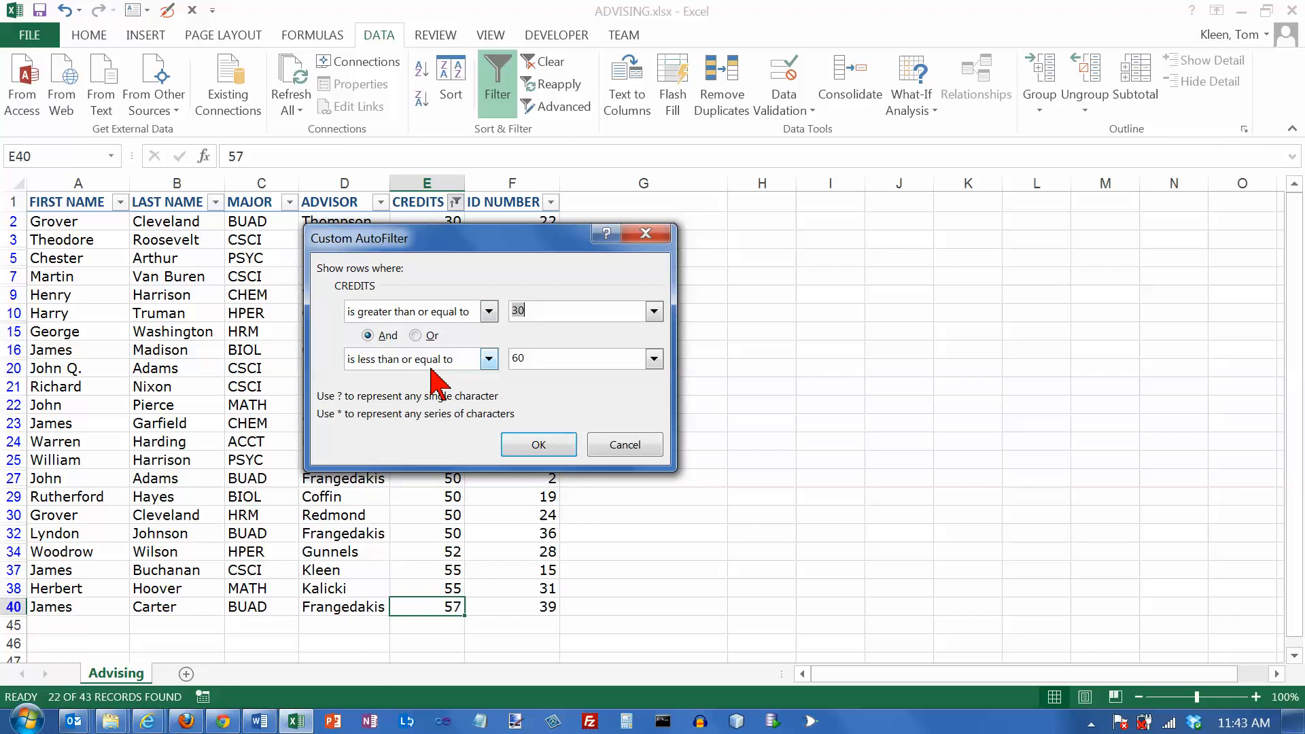
left_click(488, 359)
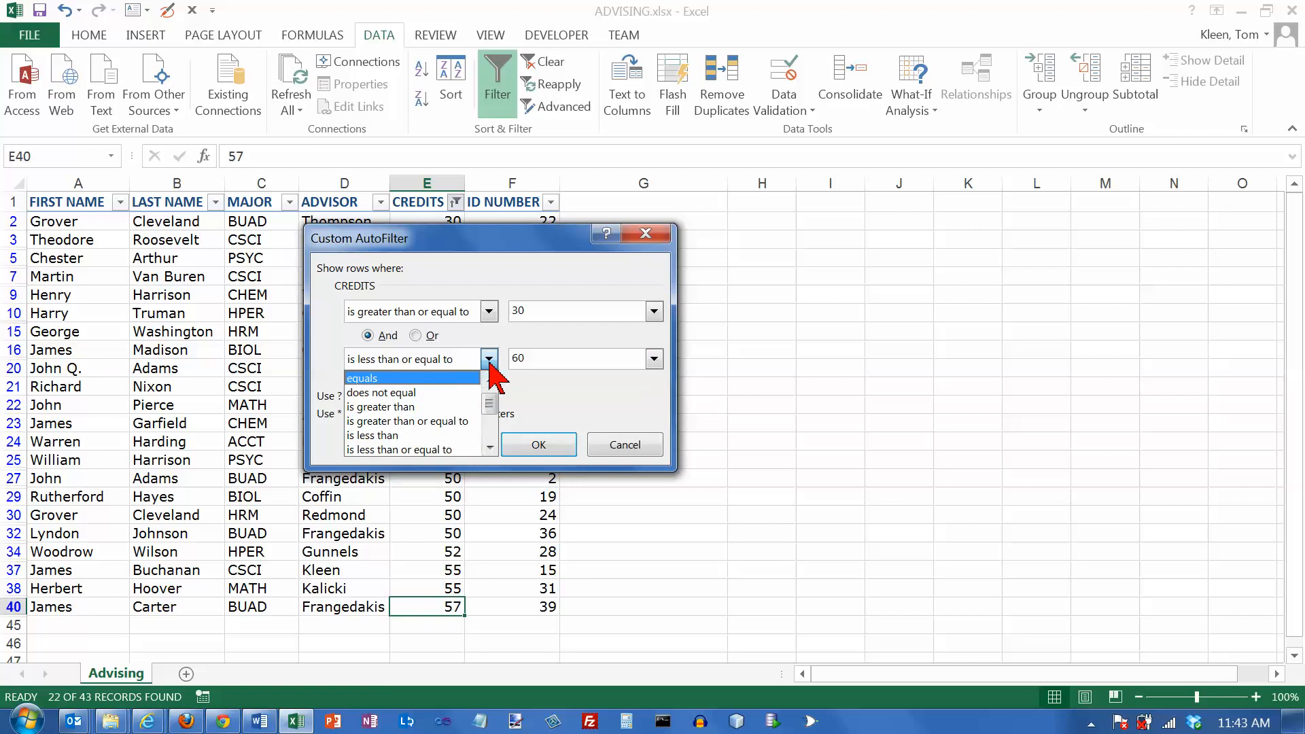
left_click(439, 435)
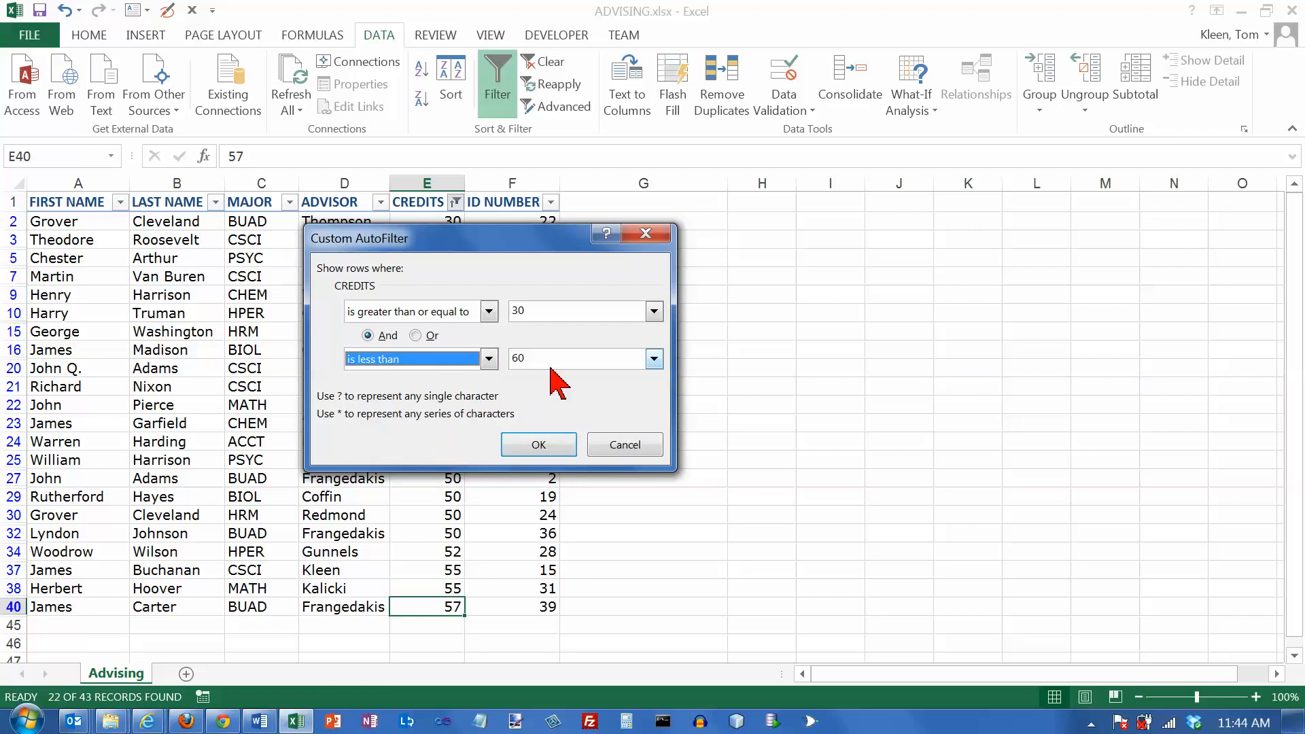
Try is greater than or equal to 59 as the second condition of the CREDITS filter.
left_click(489, 359)
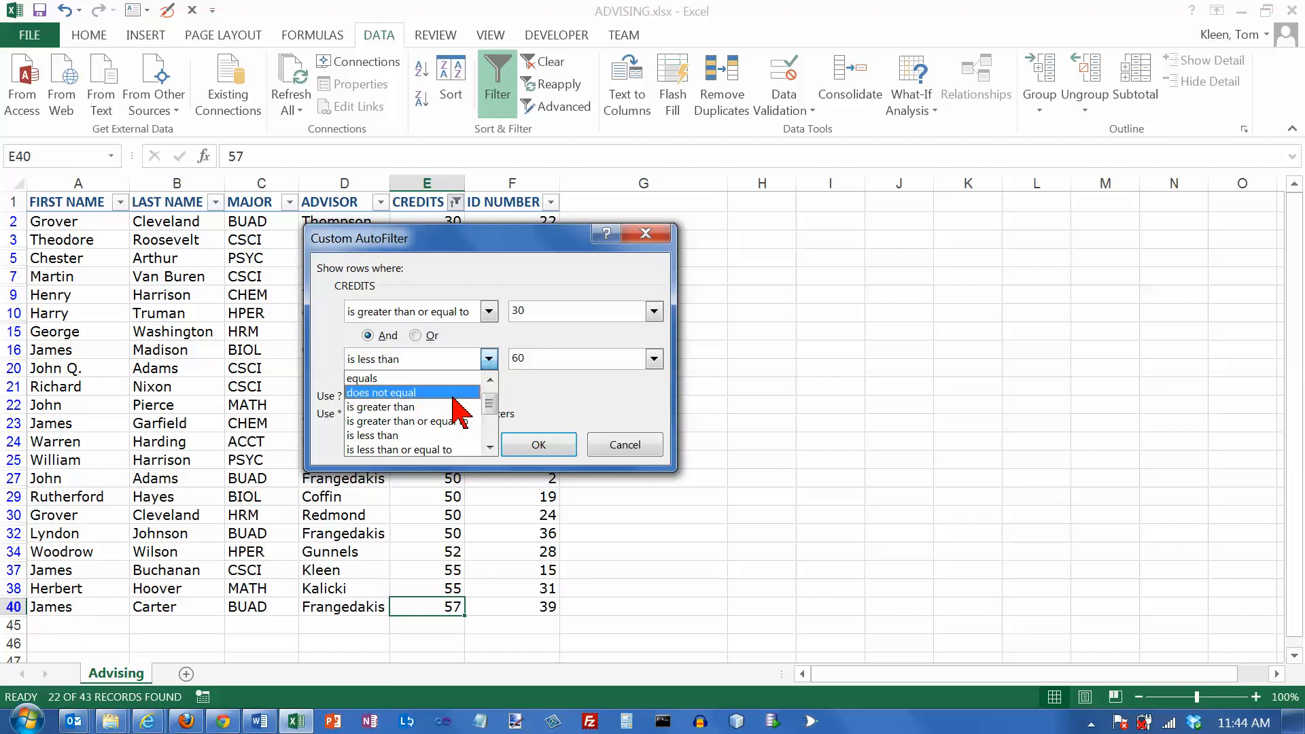
left_click(462, 421)
left_click_drag(563, 359, 492, 358)
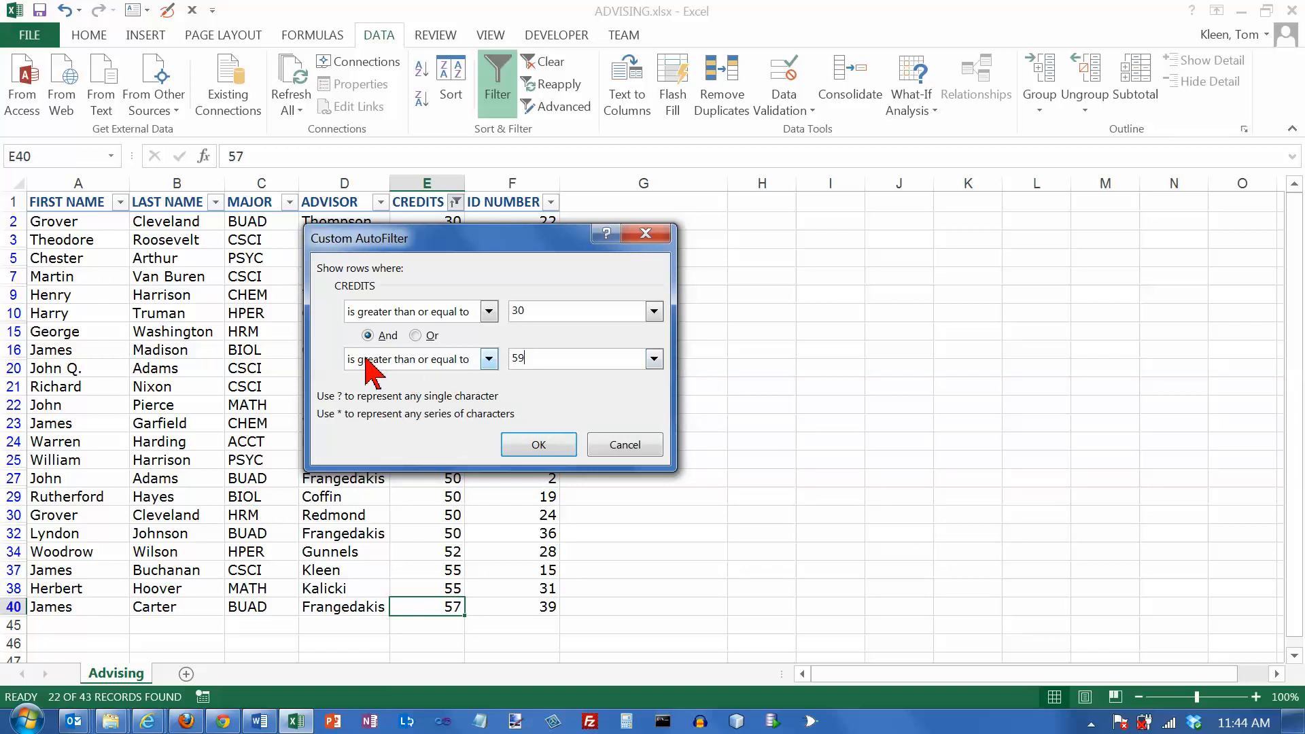
Set the second CREDITS condition to is less than 60, apply the filter, and check the first filtered credit value.
left_click(490, 360)
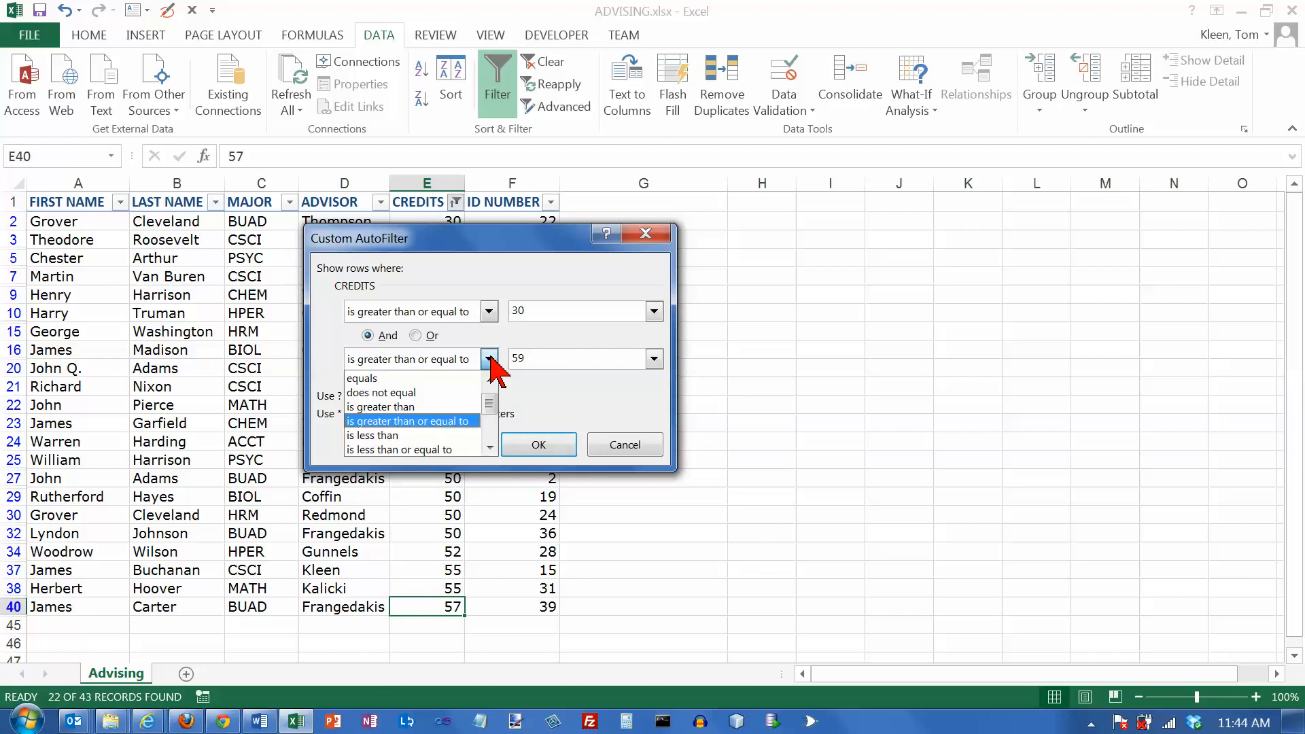
left_click(430, 437)
key("Tab")
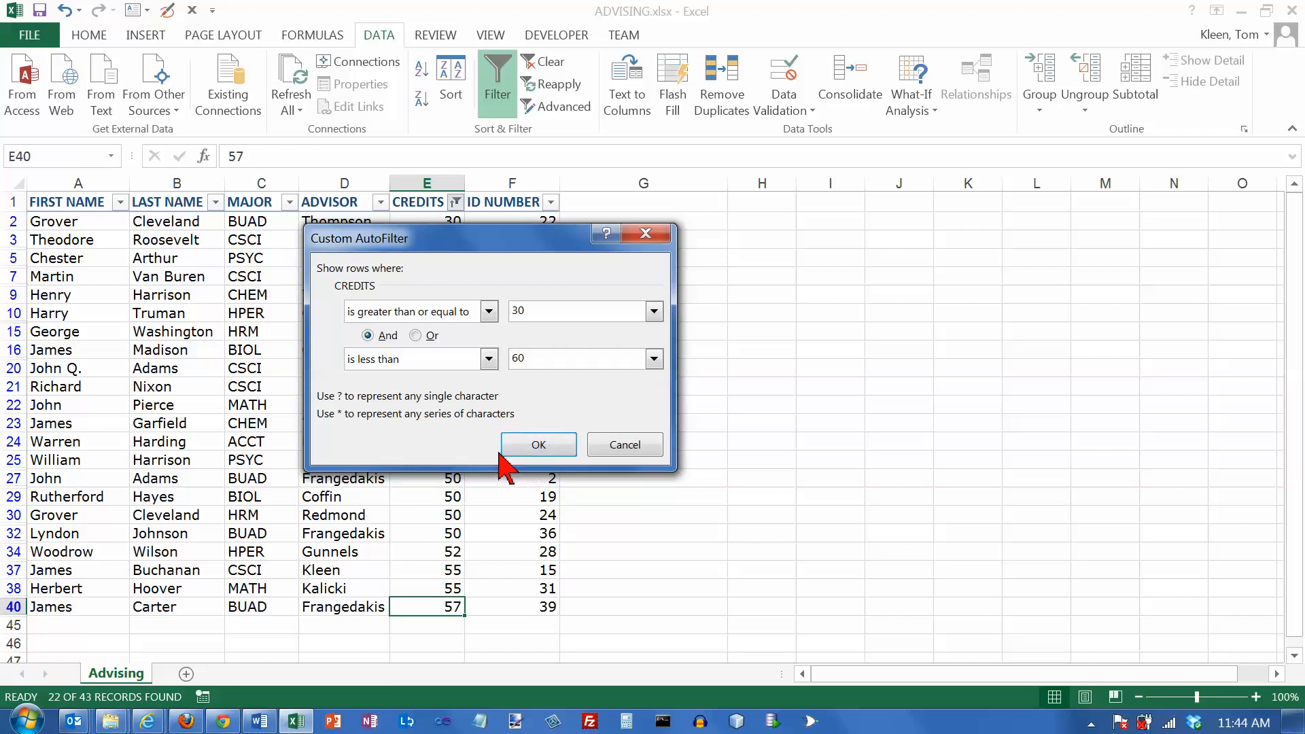
left_click(541, 445)
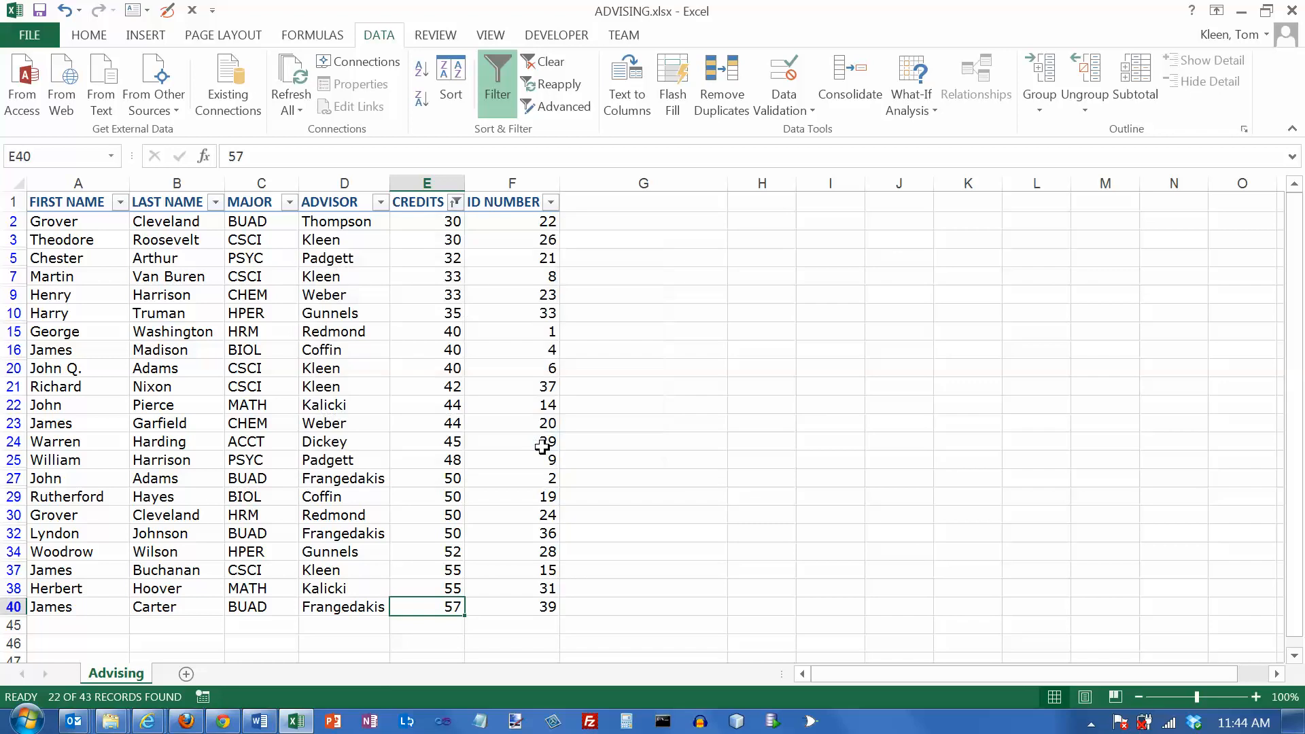
left_click(447, 222)
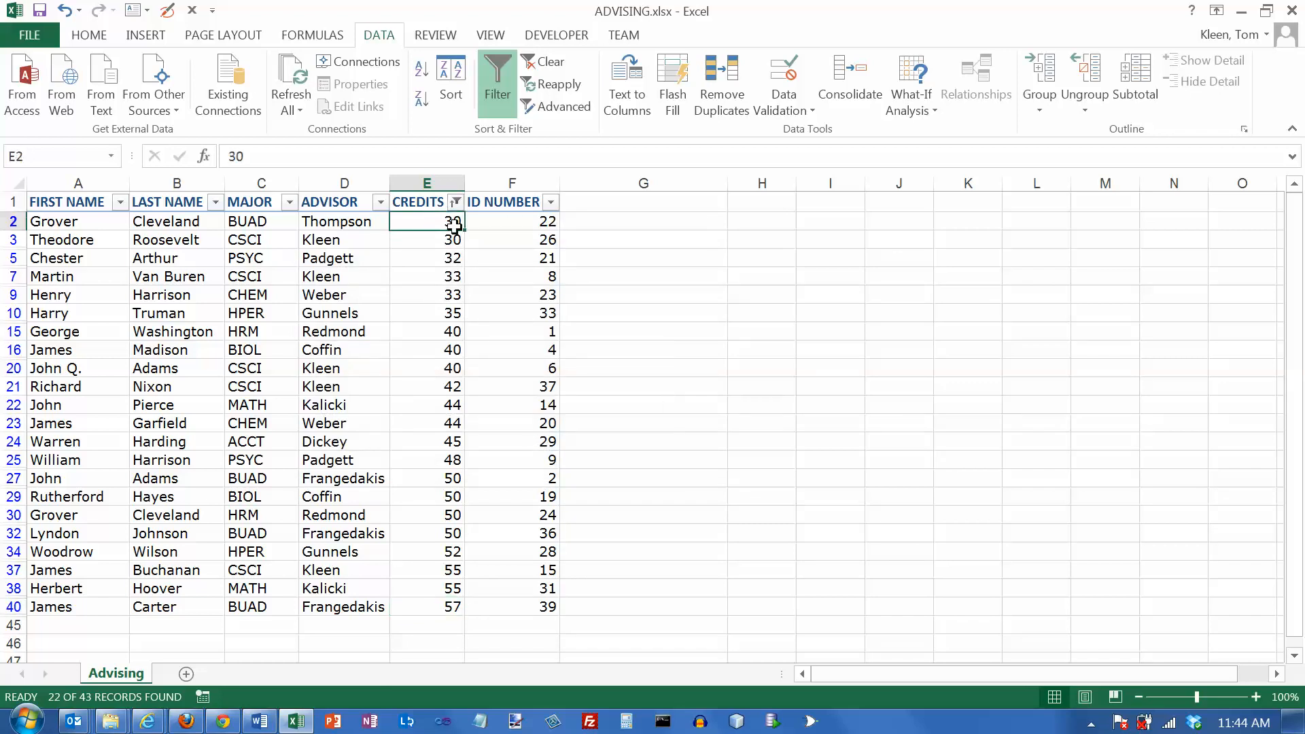